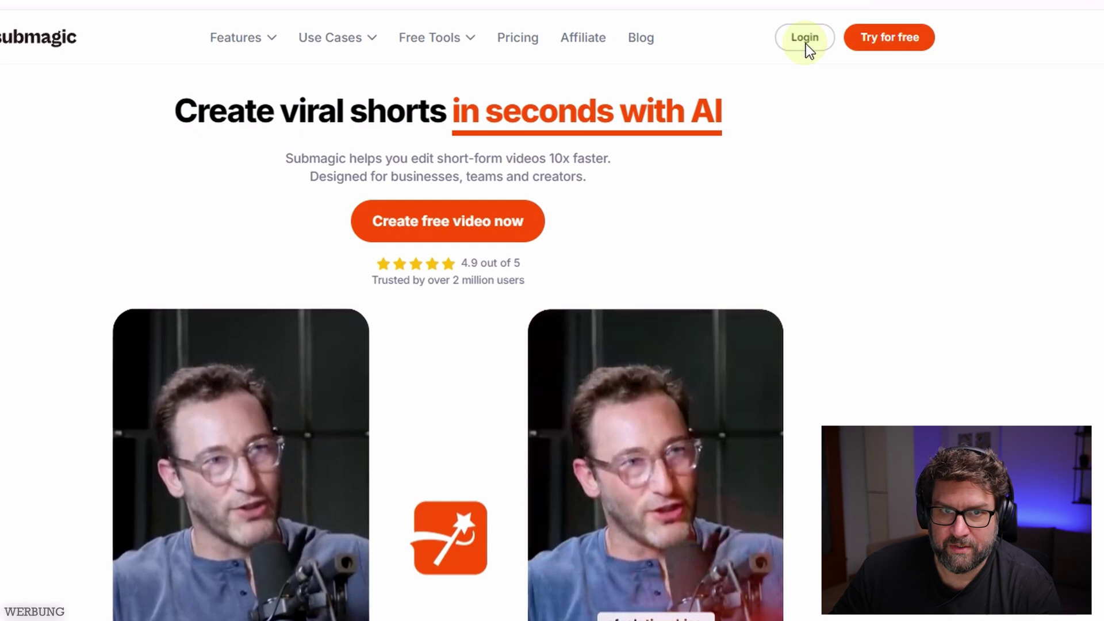
# Log in to Submagic and start a new video to reach the upload dialog.
pyautogui.click(805, 39)
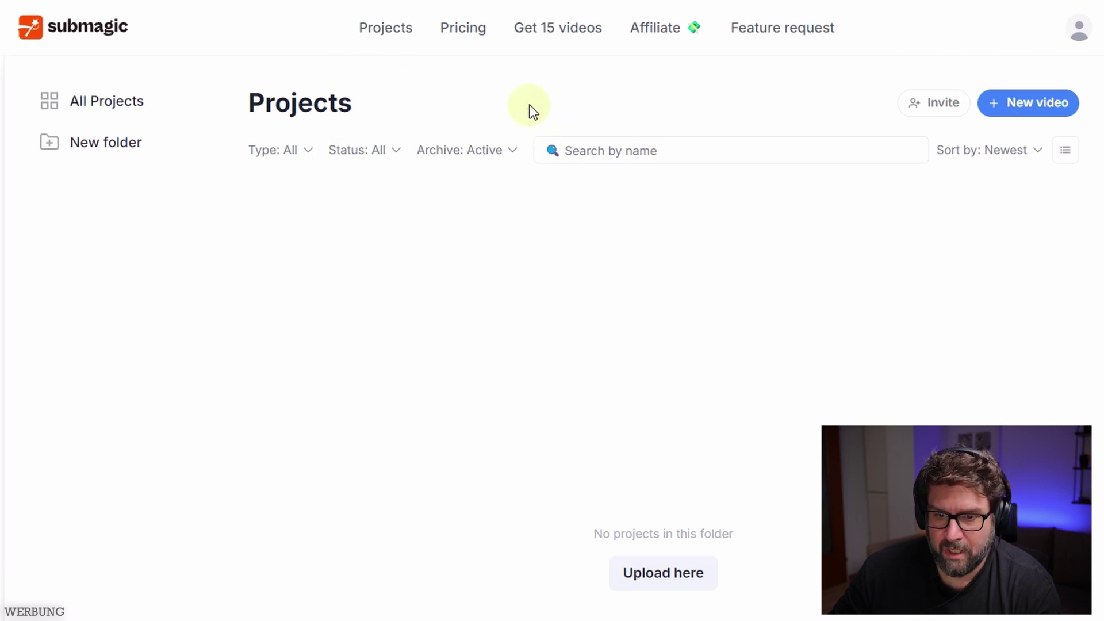
pyautogui.scroll(-1, 458, 435)
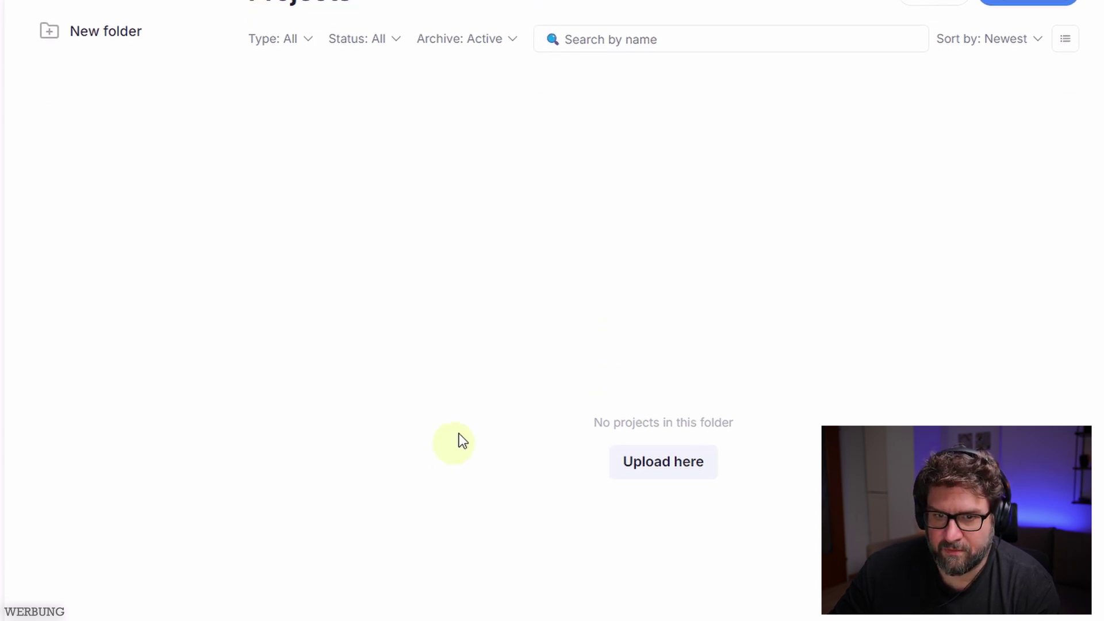
pyautogui.scroll(1, 627, 406)
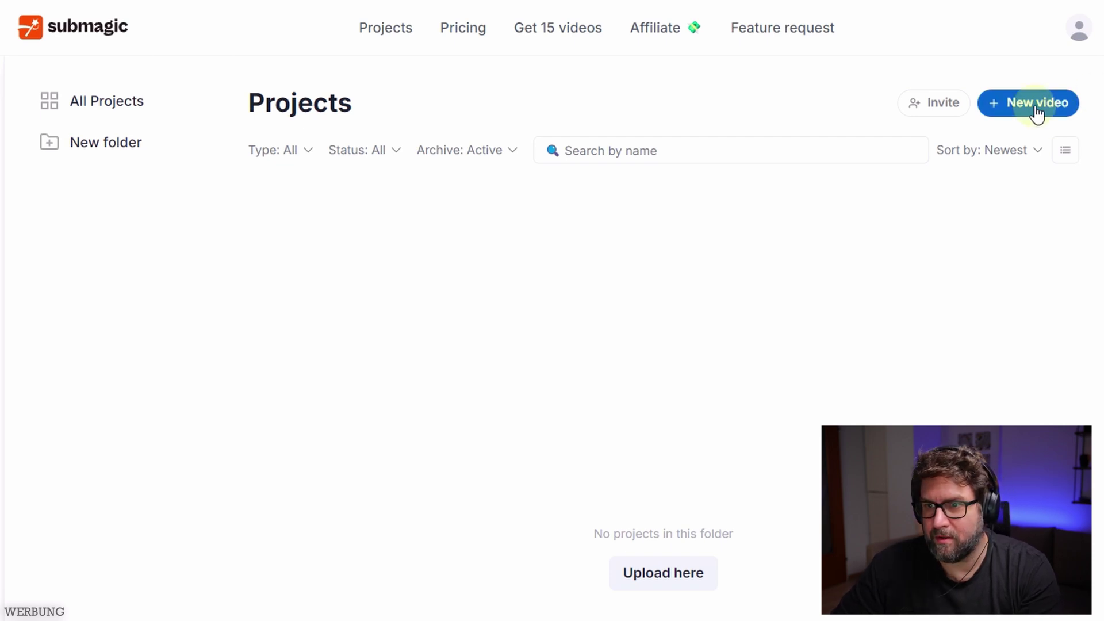
pyautogui.click(1036, 110)
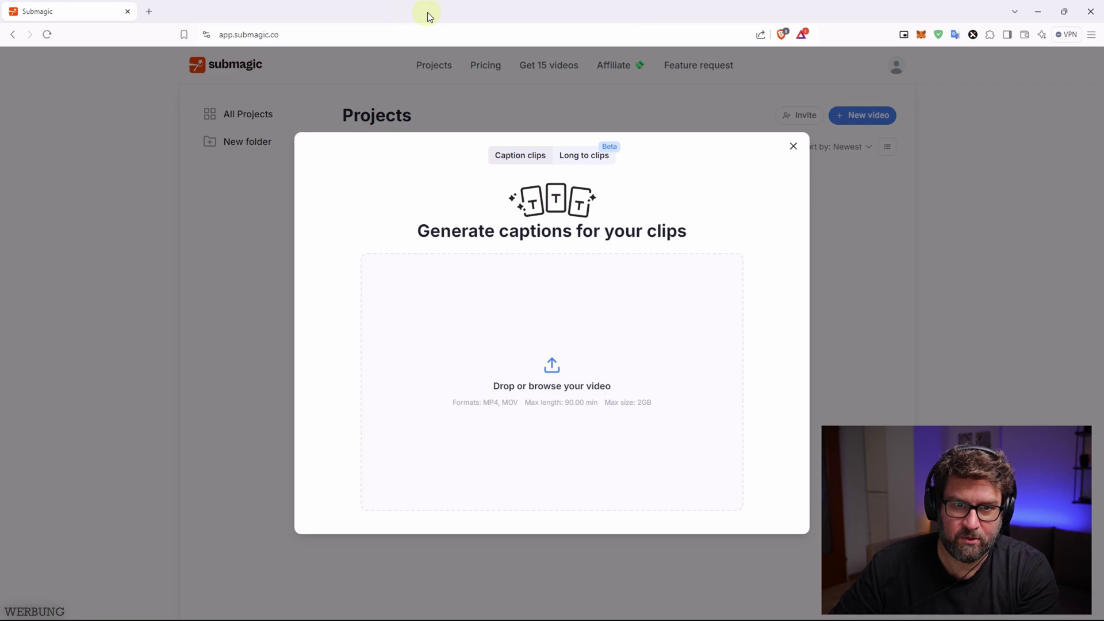
# Drop SMAI_Short_RAW from the desktop, rename it 'Submagic Introduction YouTube Shorts', and upload it.
pyautogui.doubleClick(428, 13)
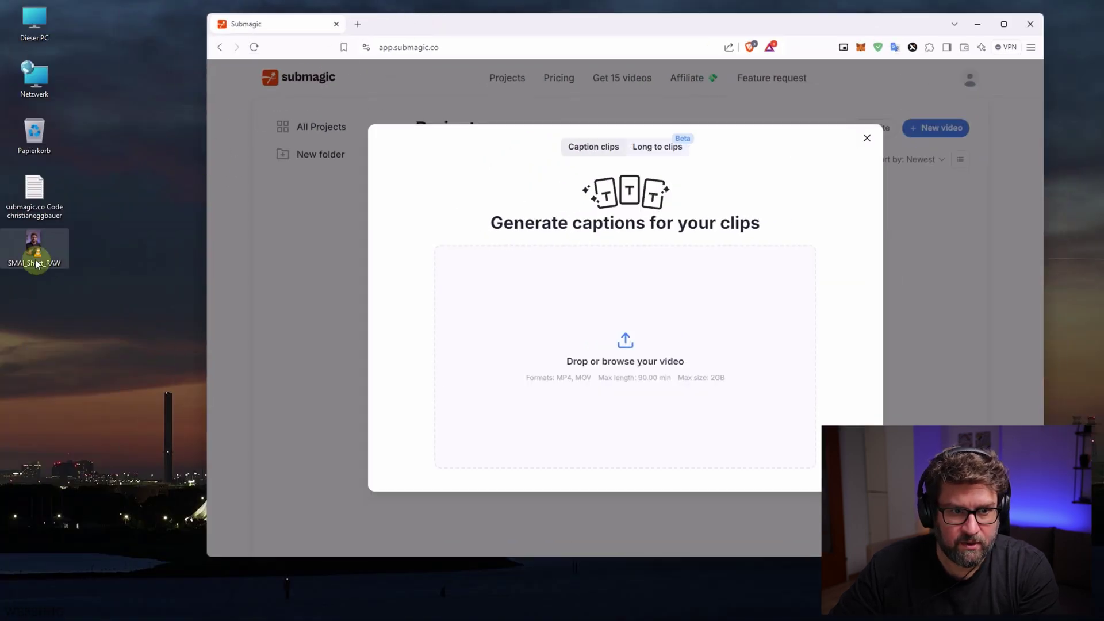
pyautogui.moveTo(35, 251); pyautogui.dragTo(590, 302)
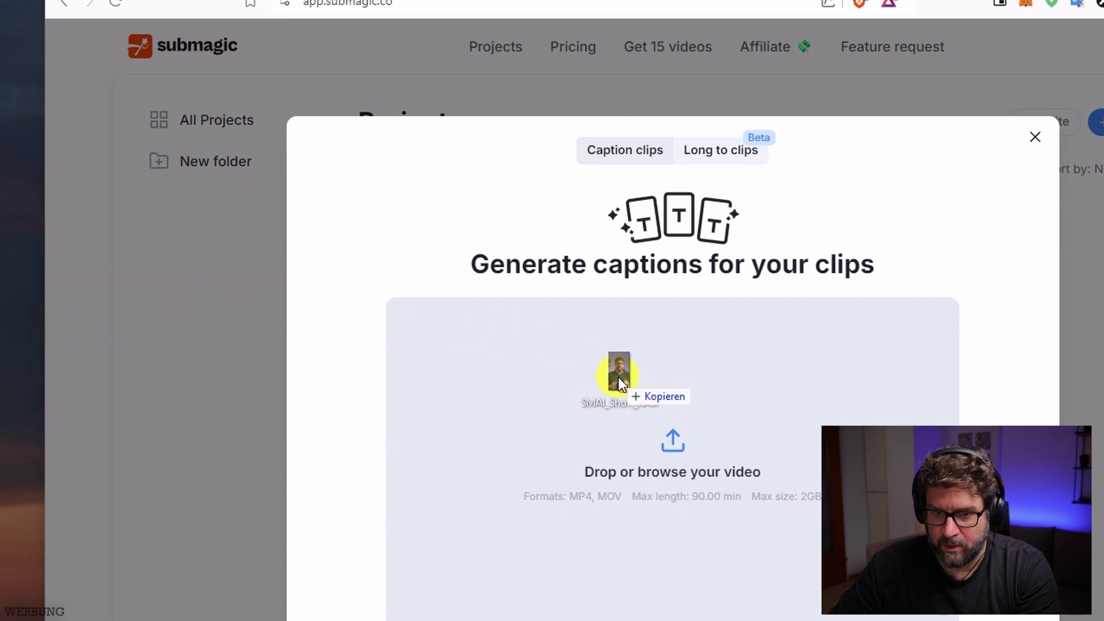
pyautogui.moveTo(619, 377); pyautogui.dragTo(616, 382)
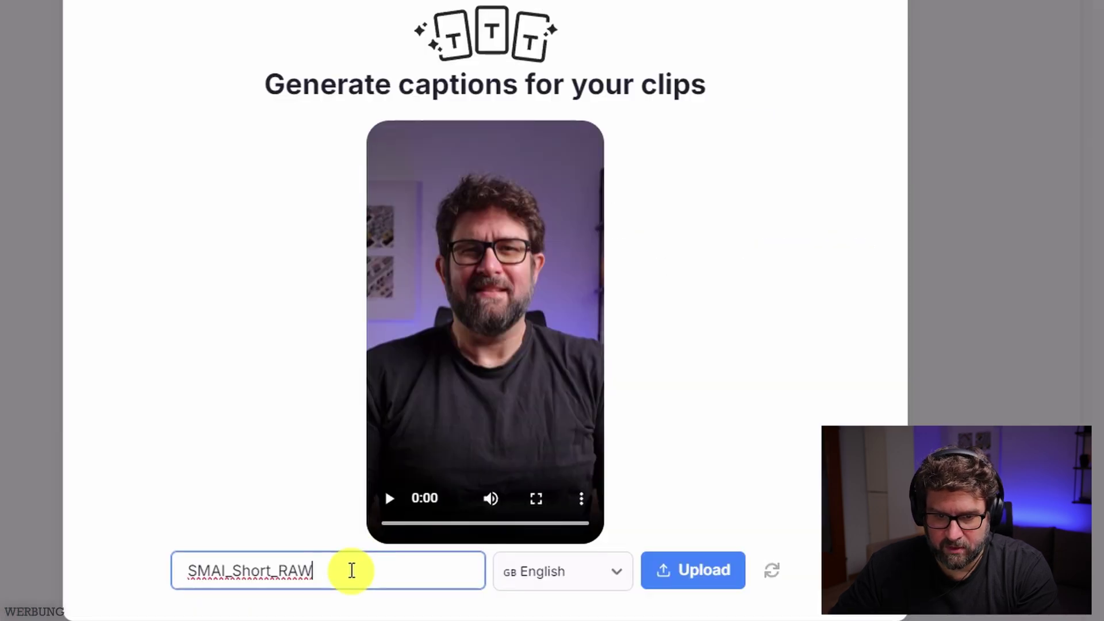
pyautogui.moveTo(357, 559); pyautogui.dragTo(91, 561)
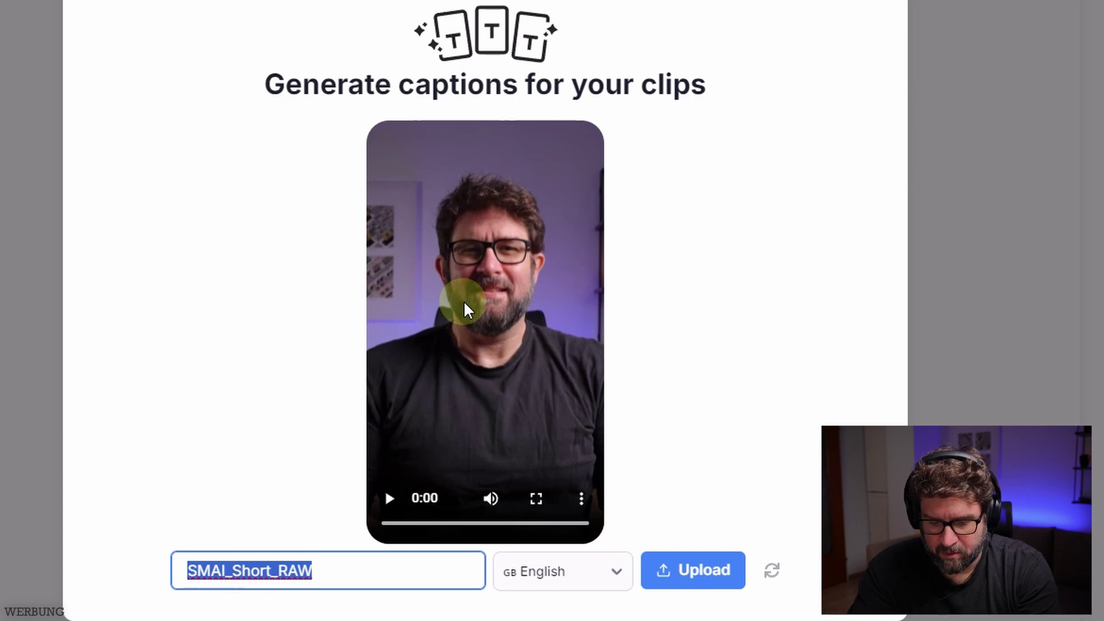
pyautogui.write('Submagic Introduction Yout')
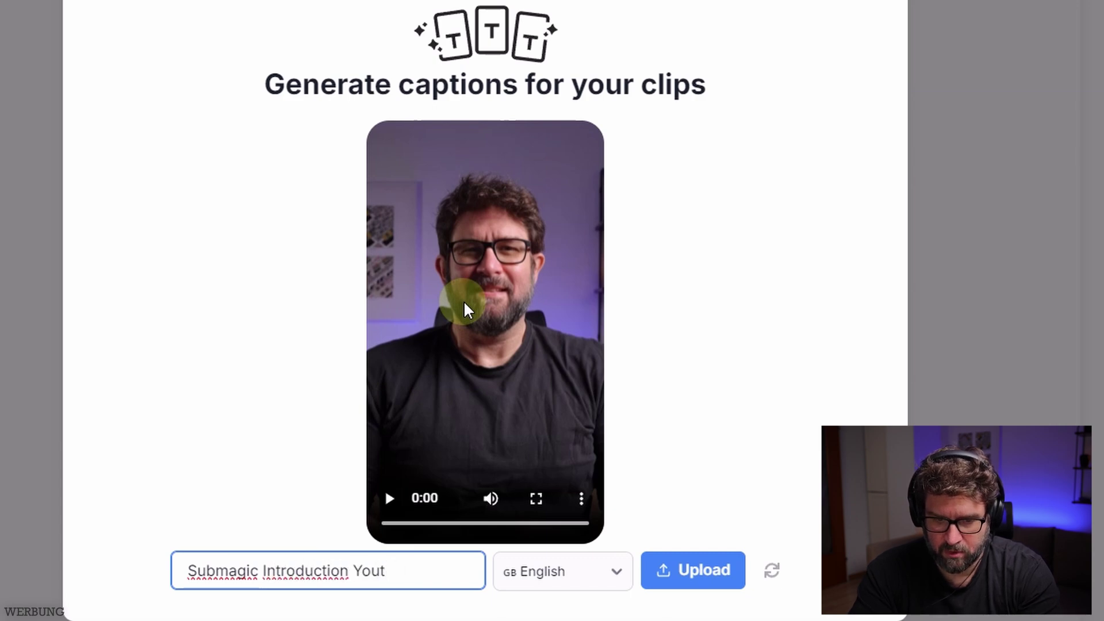
pyautogui.write('s')
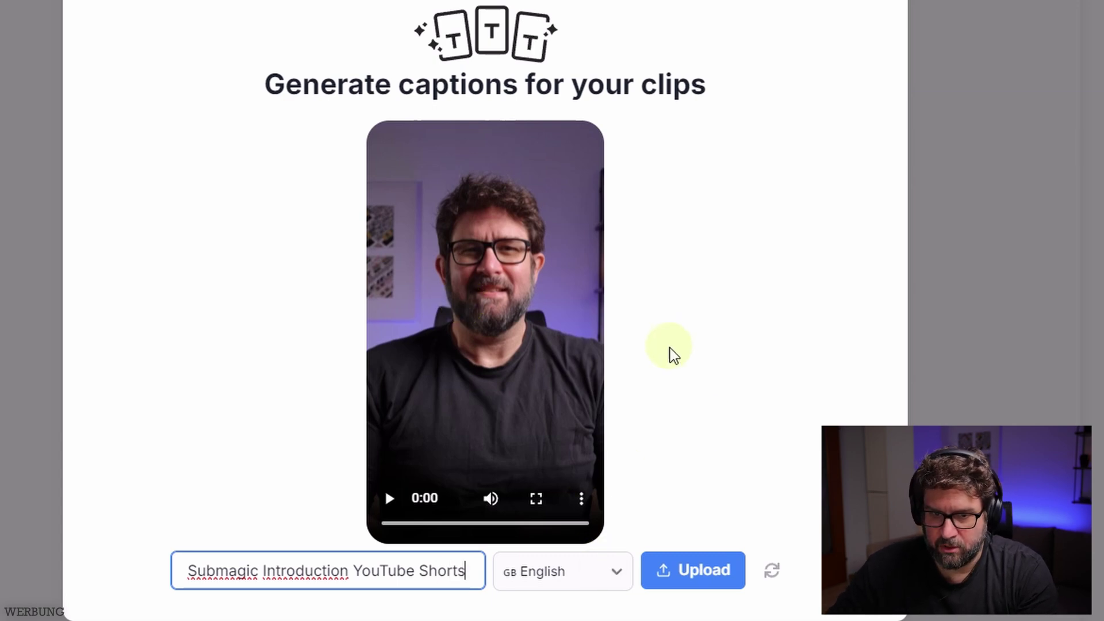
pyautogui.click(696, 576)
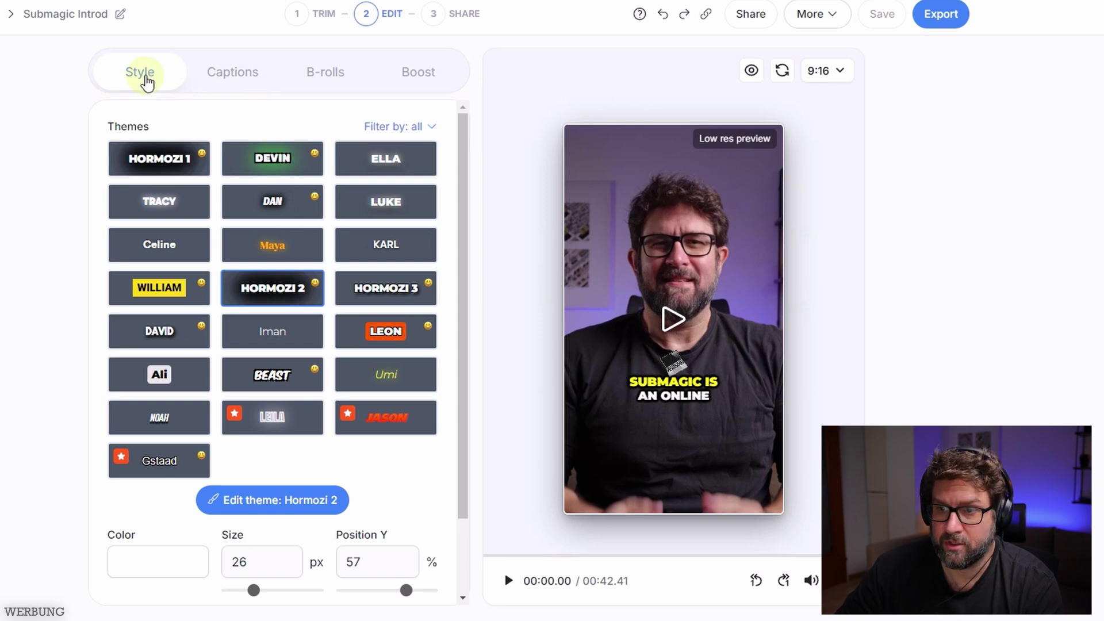
pyautogui.scroll(-1, 458, 198)
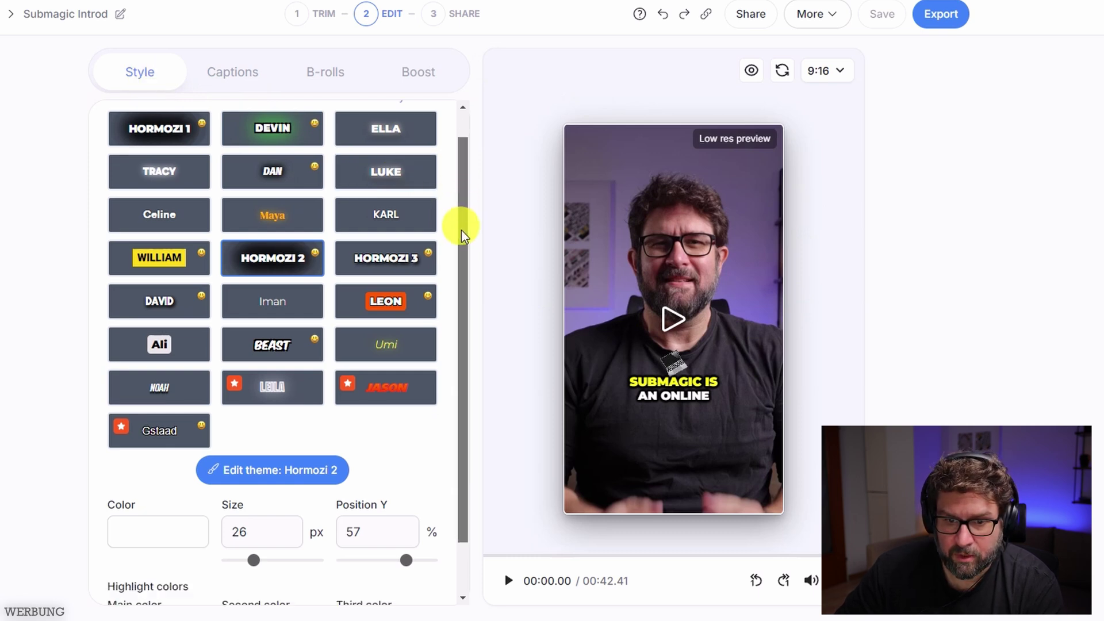
pyautogui.scroll(1, 458, 225)
# Preview the Devin, Tracy, Dan and Beast themes, then apply Hormozi 3 and open its settings.
pyautogui.click(278, 161)
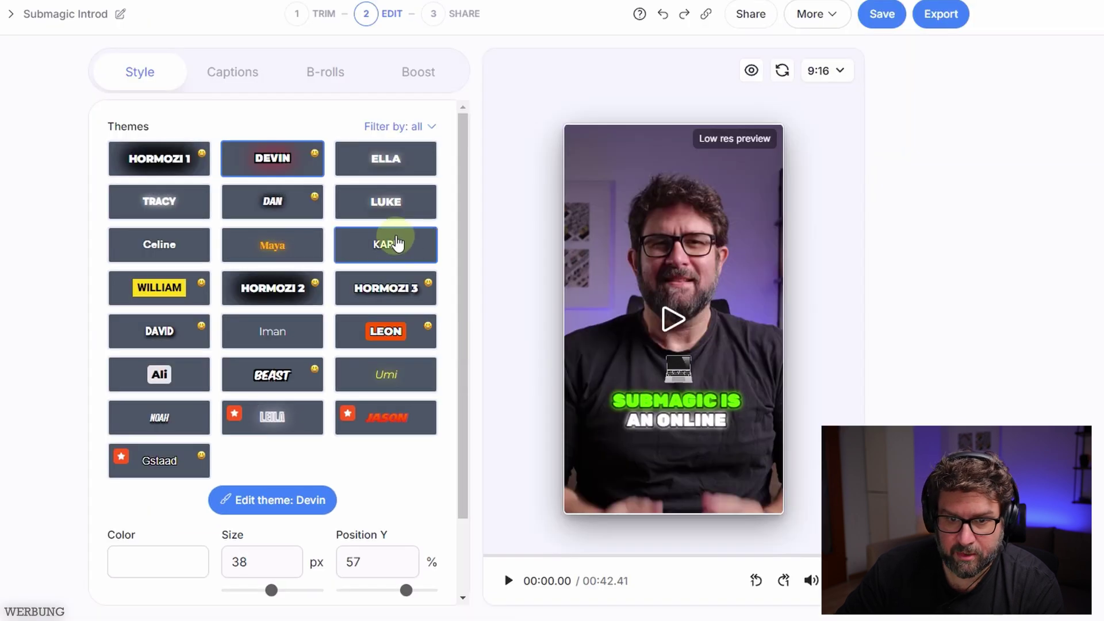
pyautogui.click(159, 201)
pyautogui.click(278, 212)
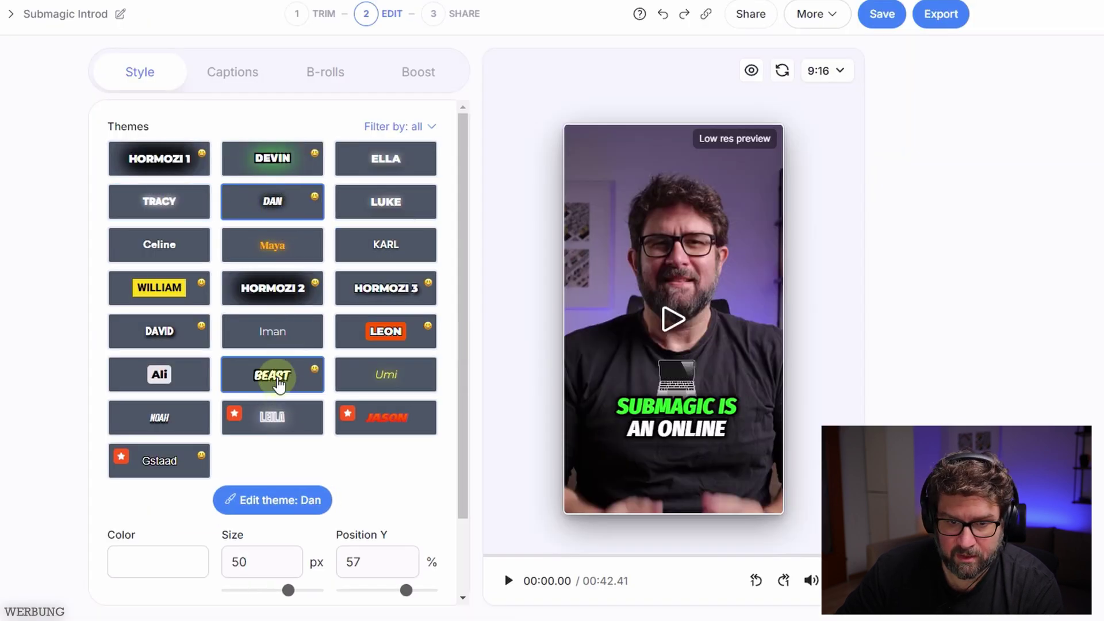
pyautogui.click(276, 379)
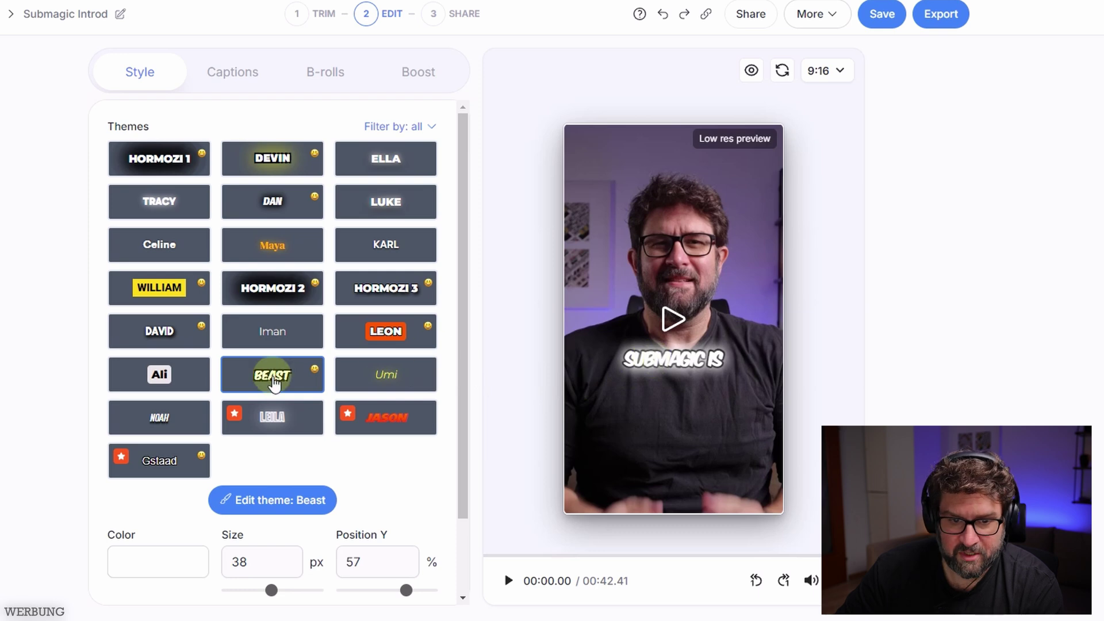
pyautogui.click(386, 287)
pyautogui.scroll(-2, 398, 439)
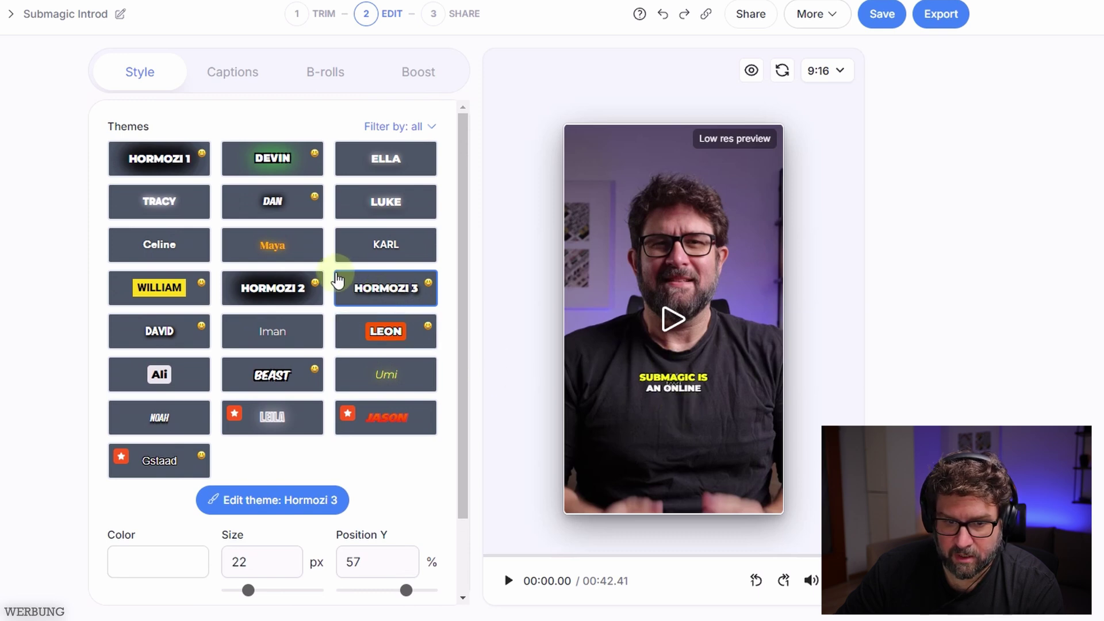
pyautogui.scroll(-2, 332, 320)
pyautogui.click(270, 425)
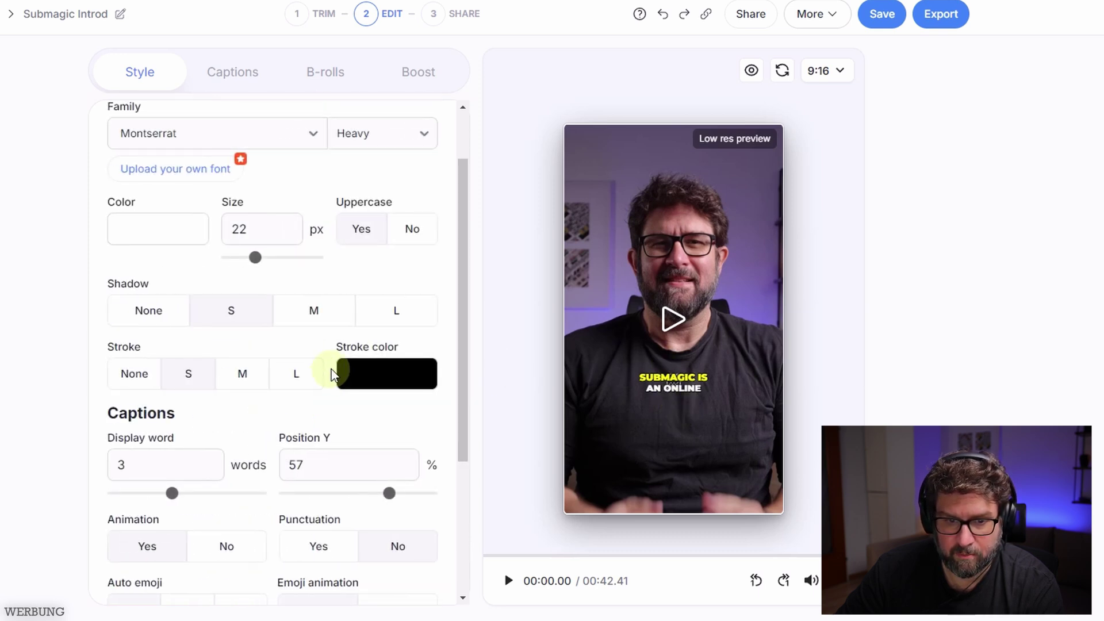
# Set the captions to 46 px with a medium shadow and save as Custom Hormozi 3.
pyautogui.moveTo(255, 258); pyautogui.dragTo(289, 259)
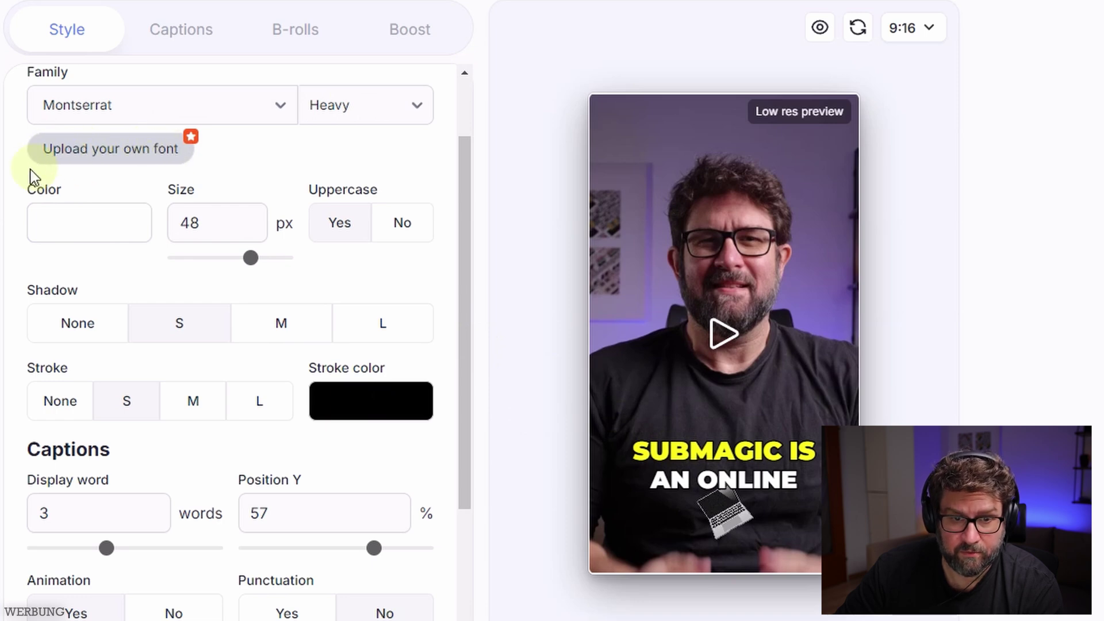
pyautogui.scroll(-1, 158, 260)
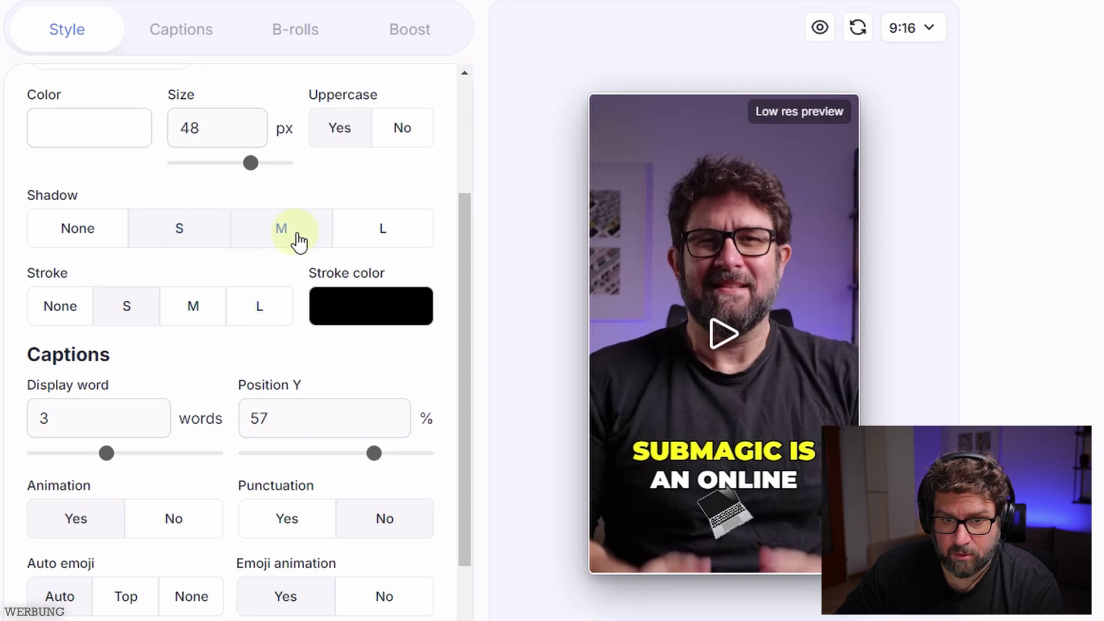
pyautogui.click(327, 230)
pyautogui.moveTo(251, 164); pyautogui.dragTo(247, 166)
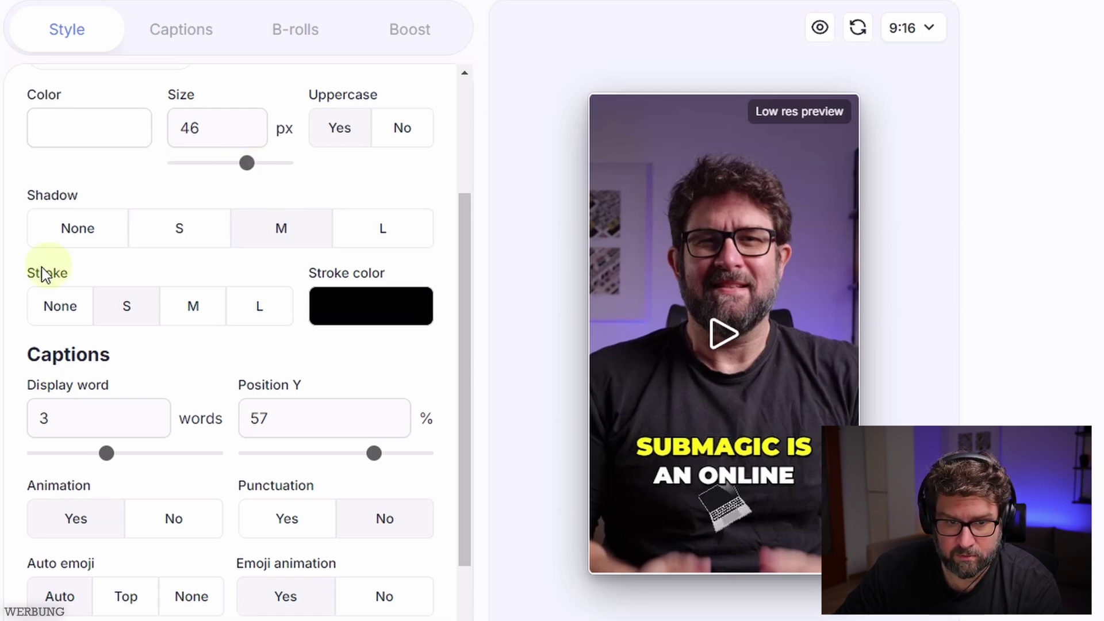
pyautogui.scroll(-2, 72, 317)
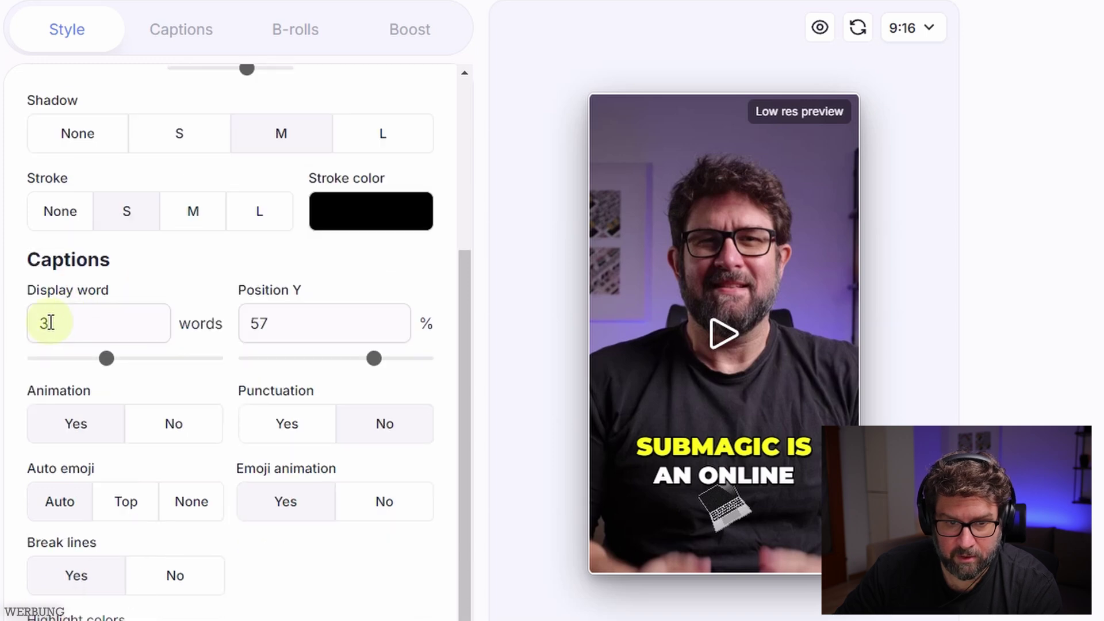
pyautogui.scroll(-2, 167, 270)
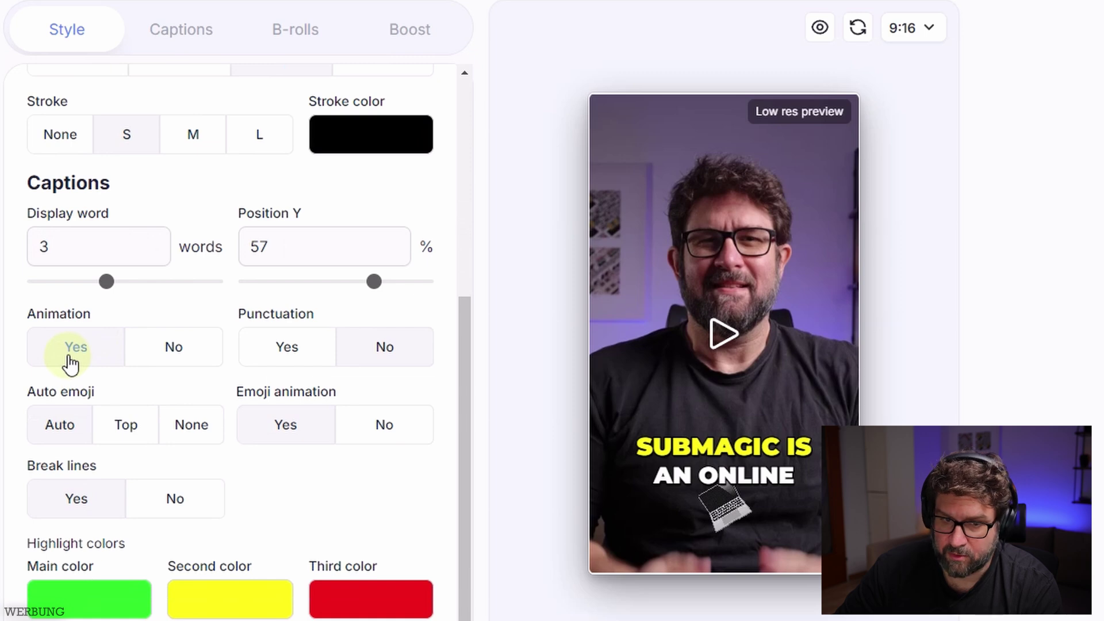
pyautogui.scroll(5, 413, 377)
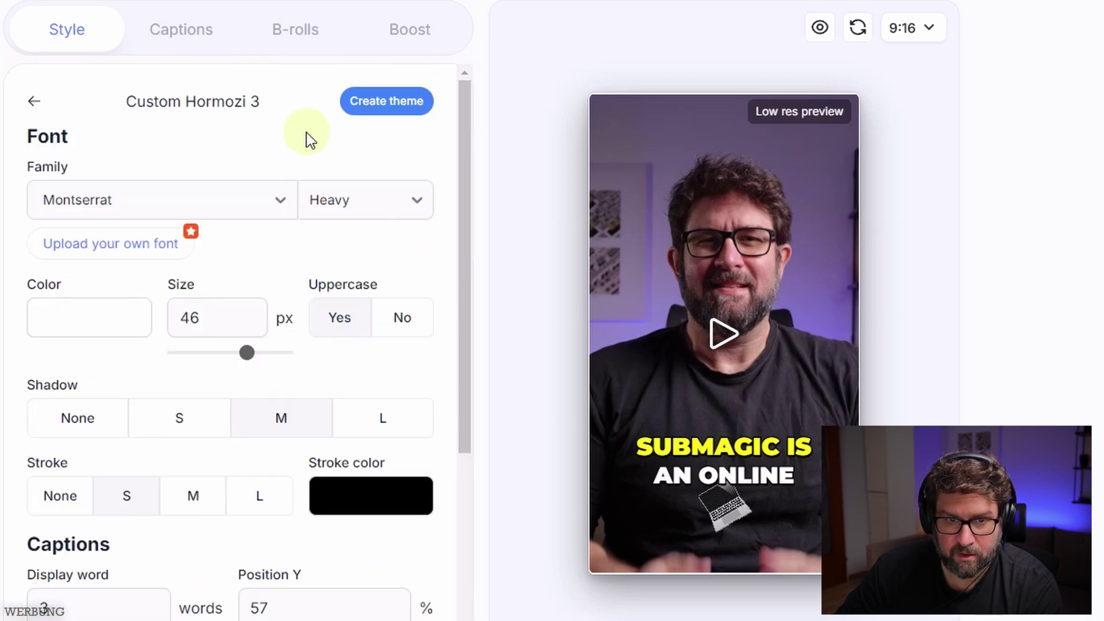
pyautogui.click(384, 109)
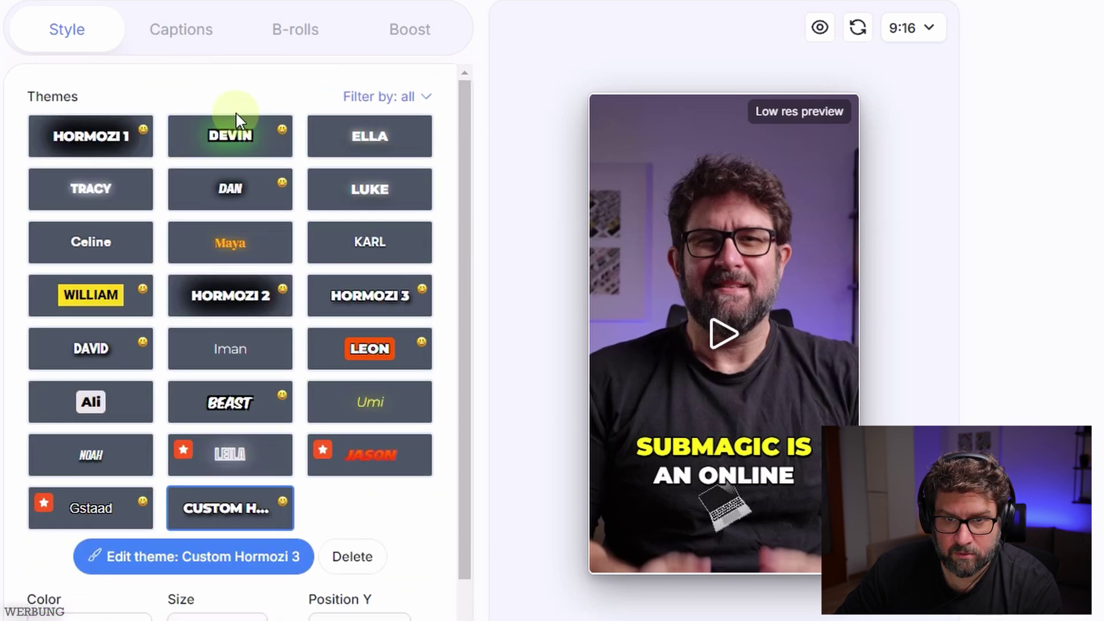
pyautogui.click(221, 510)
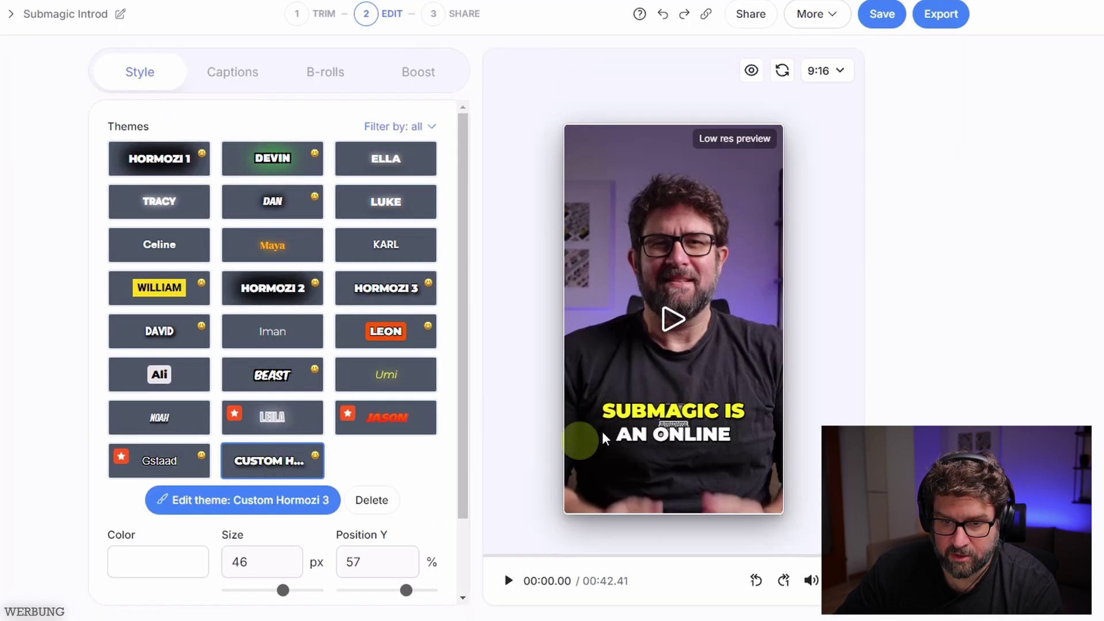
pyautogui.scroll(-2, 320, 408)
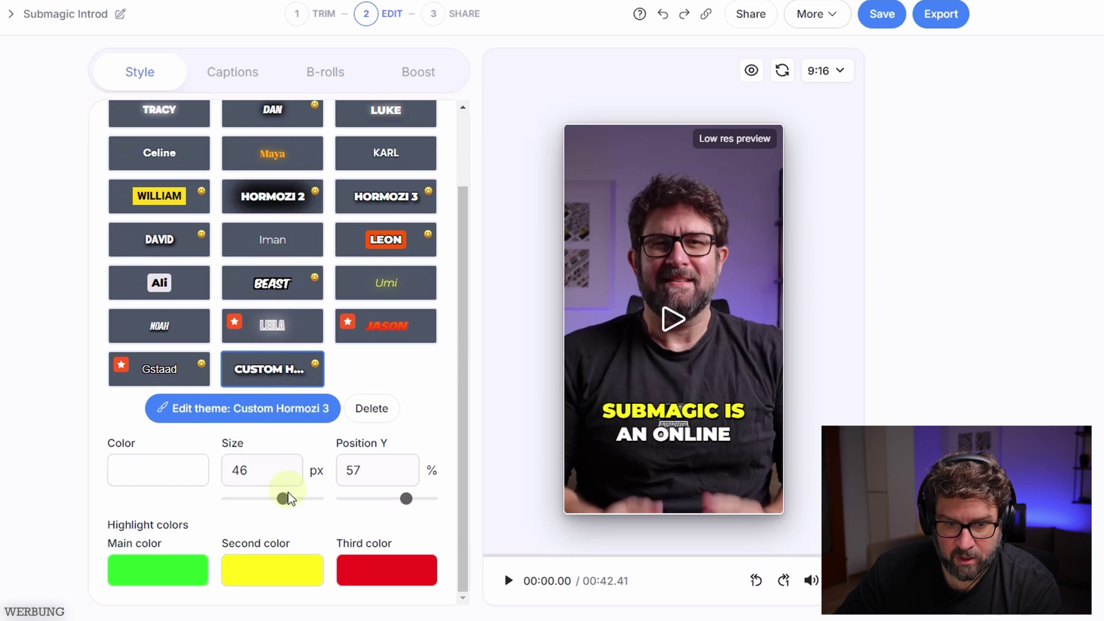
pyautogui.scroll(2, 342, 493)
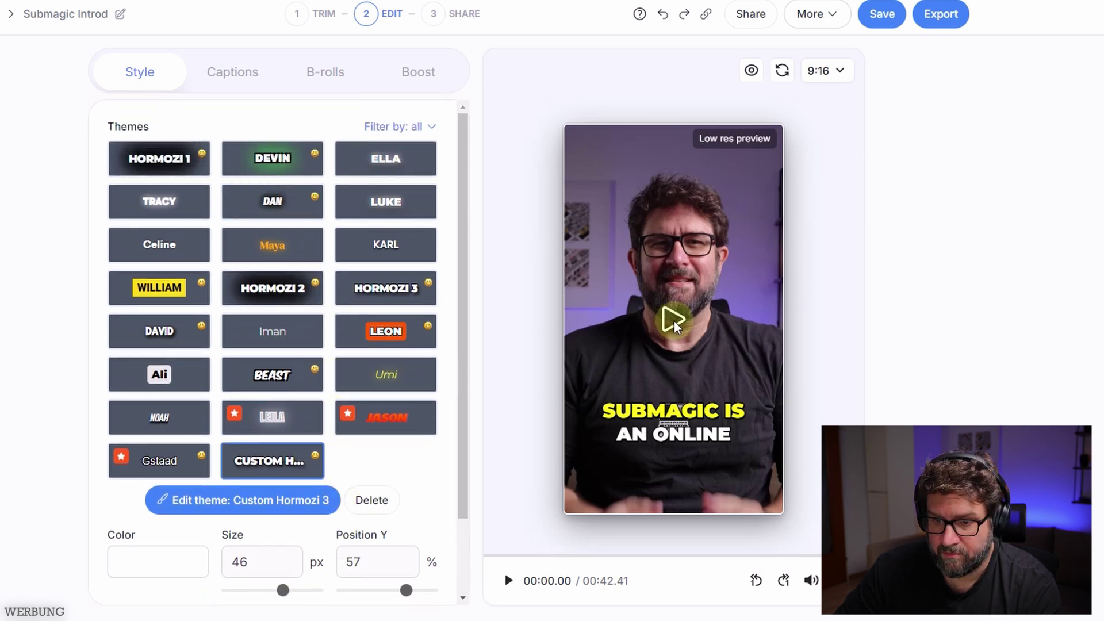
pyautogui.click(506, 583)
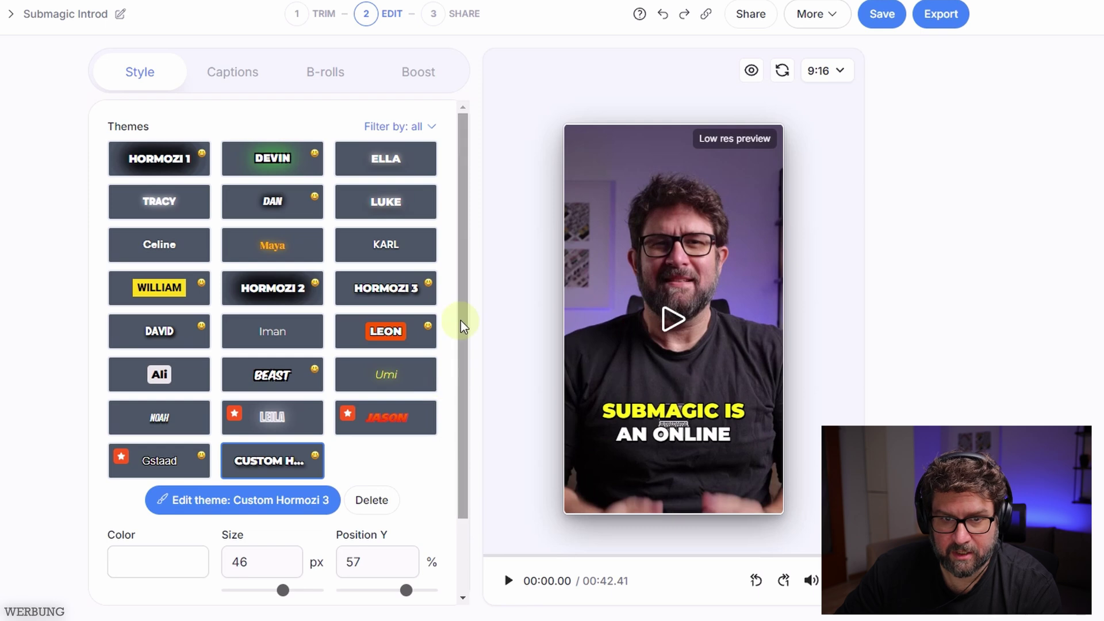
pyautogui.moveTo(461, 321); pyautogui.dragTo(461, 291)
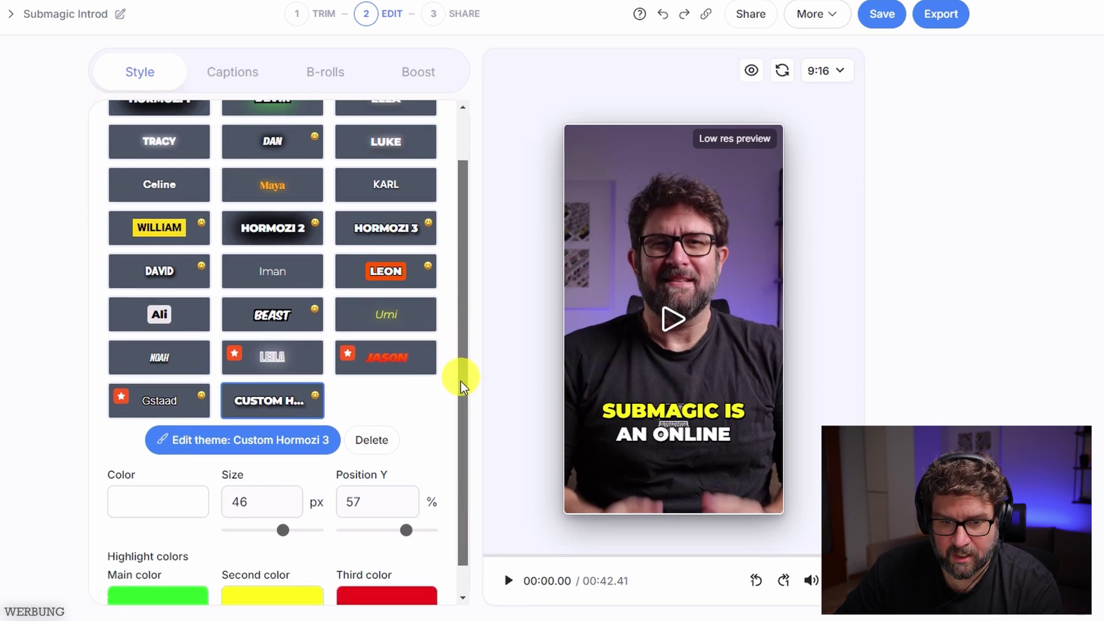
pyautogui.click(238, 94)
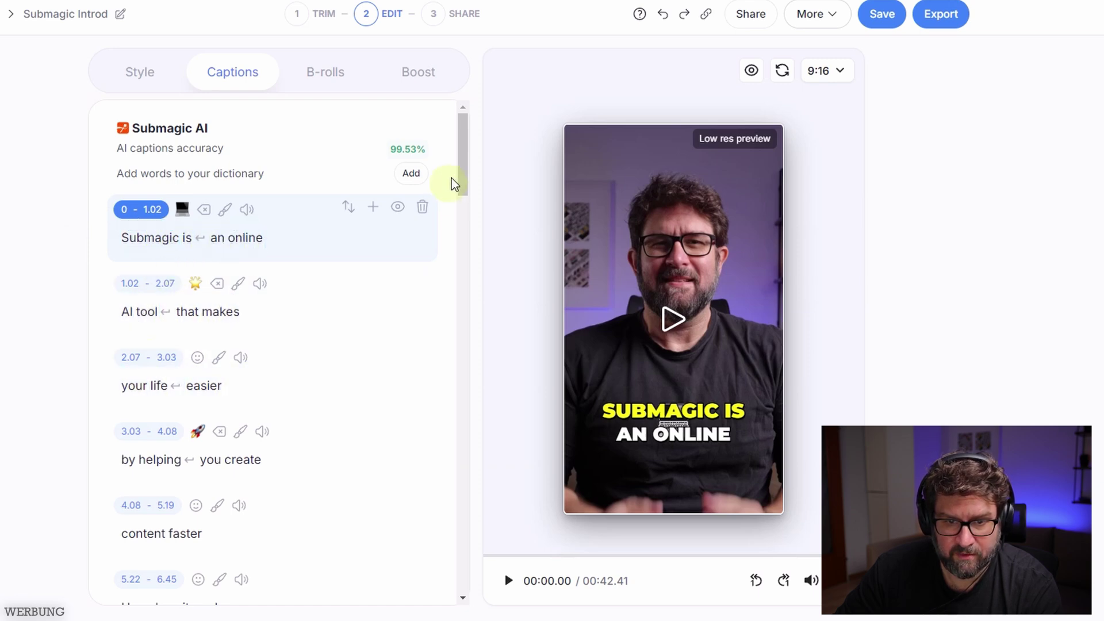
pyautogui.moveTo(463, 161); pyautogui.dragTo(466, 146)
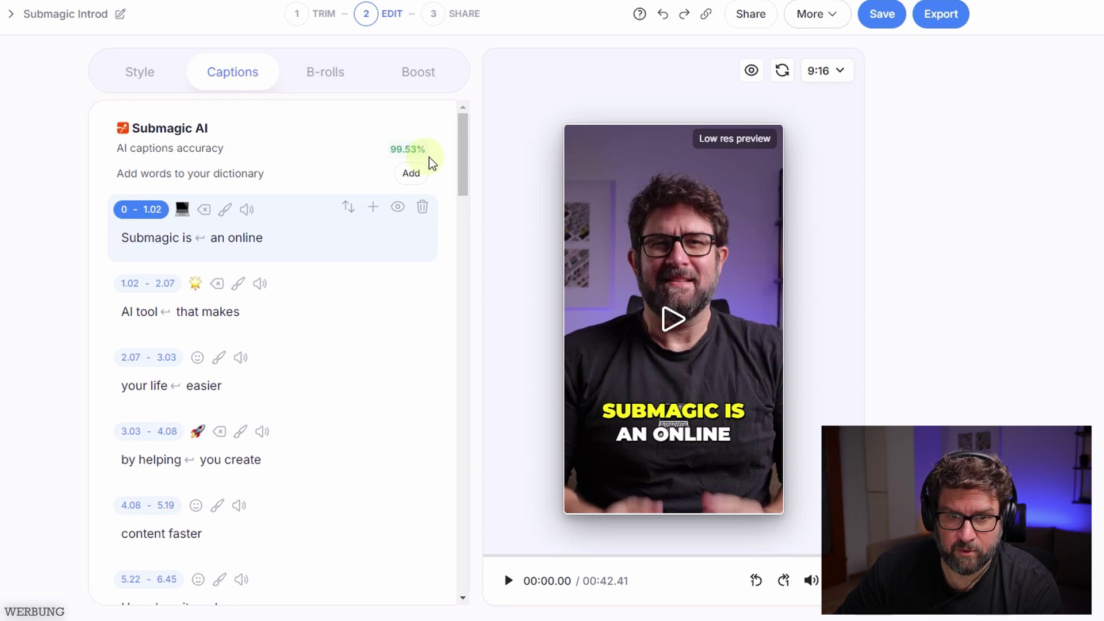
pyautogui.moveTo(460, 148); pyautogui.dragTo(473, 206)
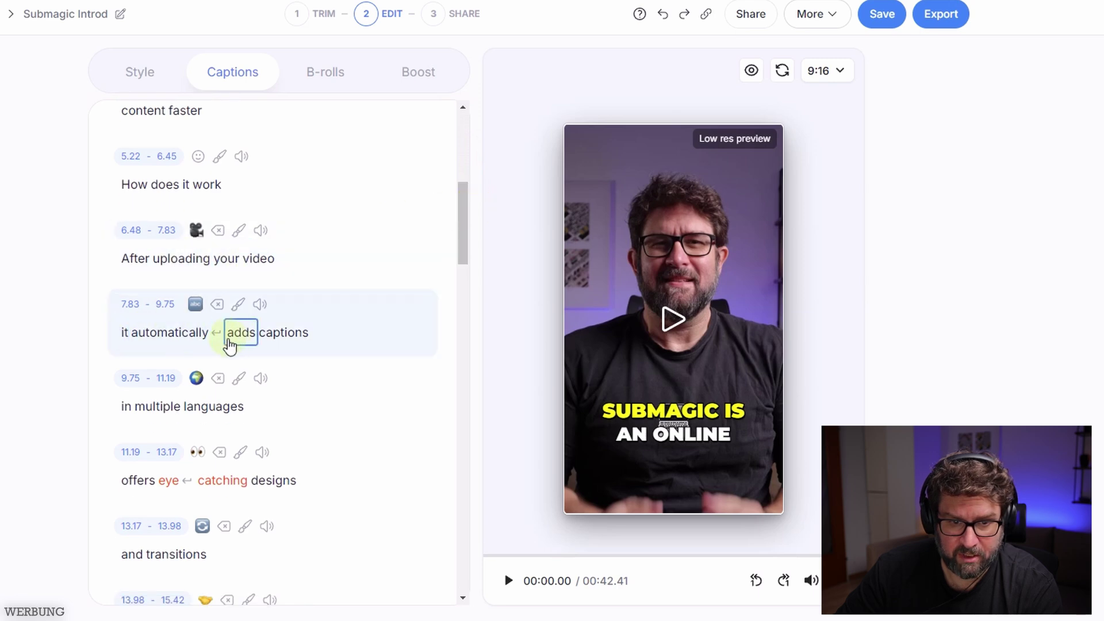
pyautogui.moveTo(460, 223); pyautogui.dragTo(460, 338)
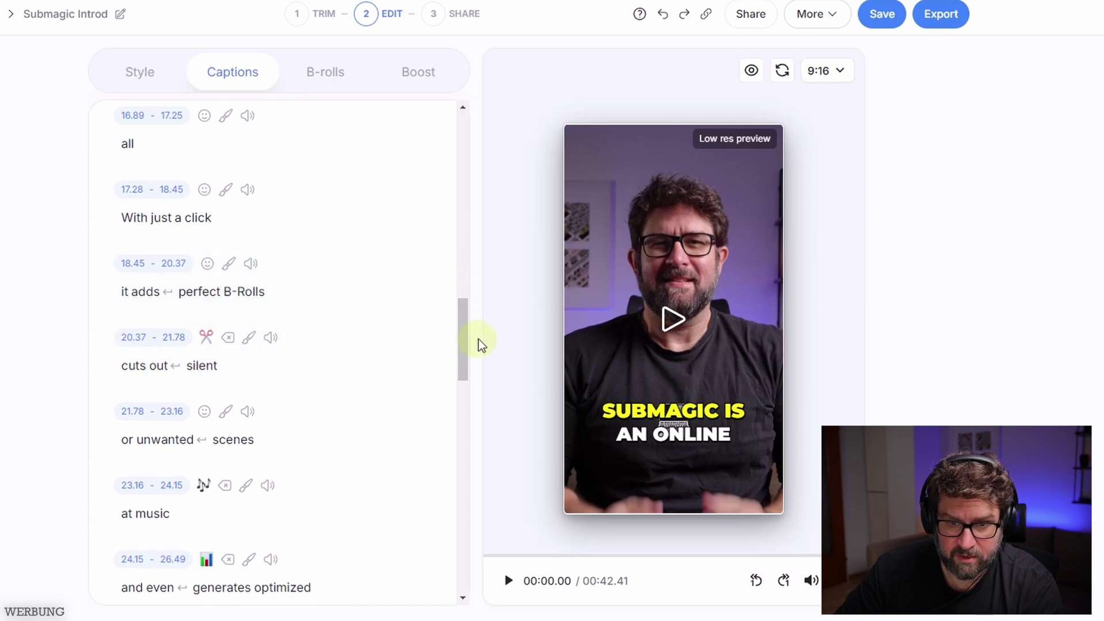
pyautogui.moveTo(463, 340); pyautogui.dragTo(467, 382)
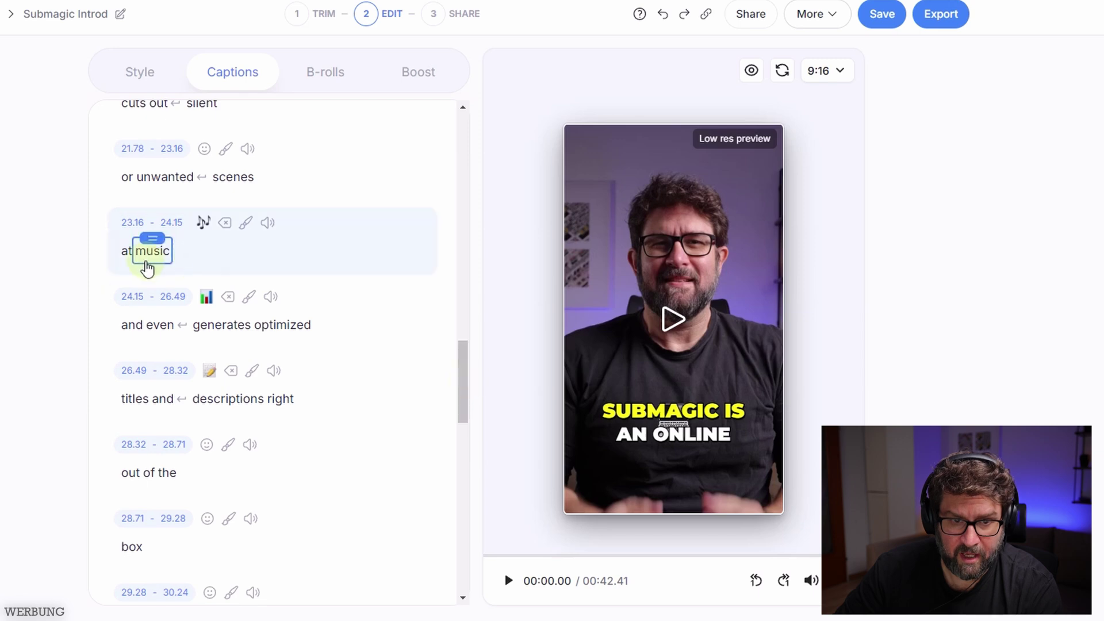
# Change 'at' to 'add' in the 23.16 caption and replay from about 19.9 seconds.
pyautogui.click(129, 263)
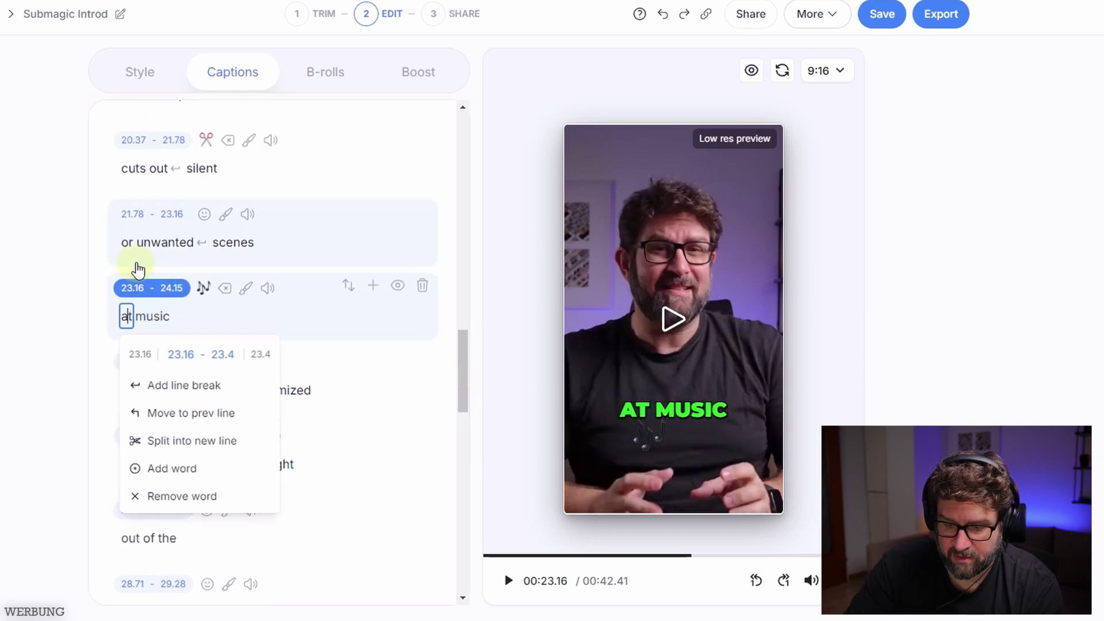
pyautogui.press('BackSpace')
pyautogui.write('dd')
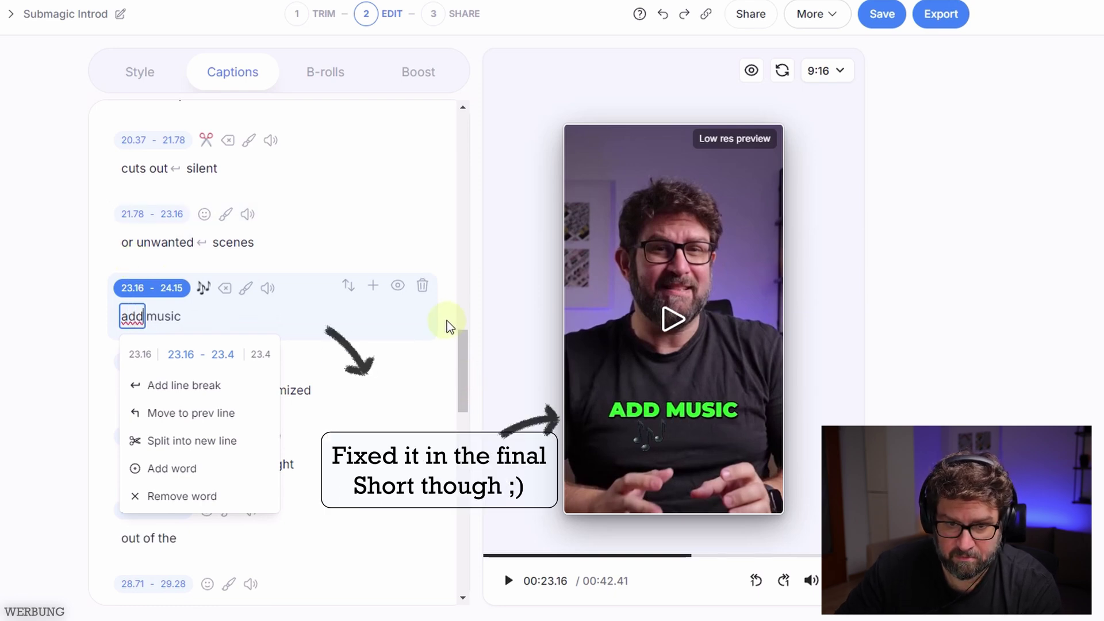
pyautogui.moveTo(463, 337); pyautogui.dragTo(465, 375)
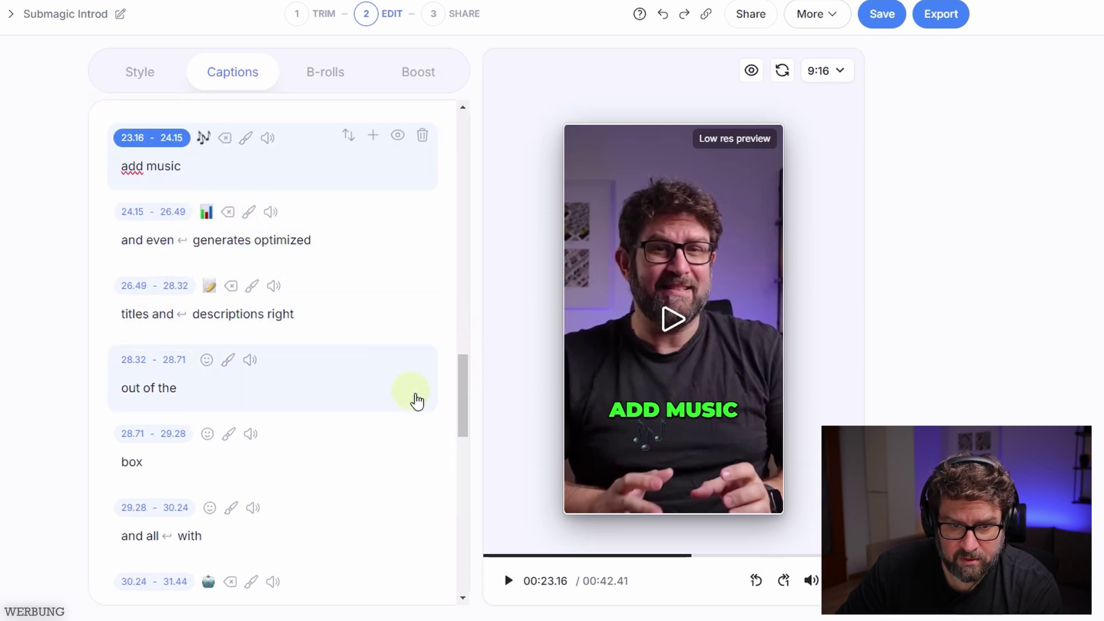
pyautogui.scroll(-10, 415, 394)
pyautogui.moveTo(463, 562); pyautogui.dragTo(470, 153)
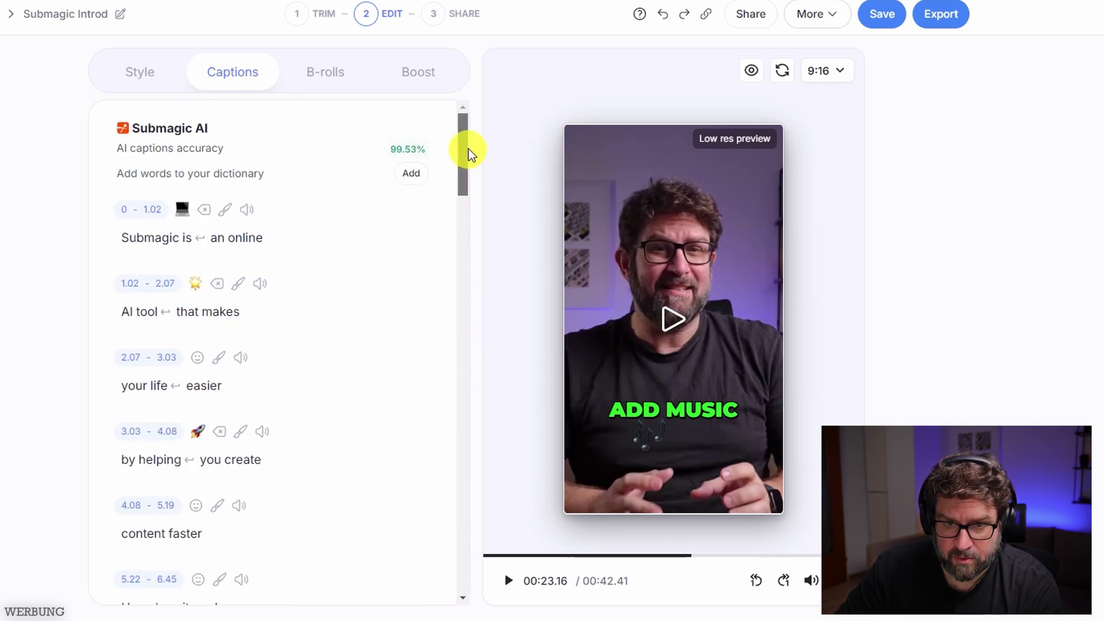
pyautogui.click(662, 556)
pyautogui.click(507, 586)
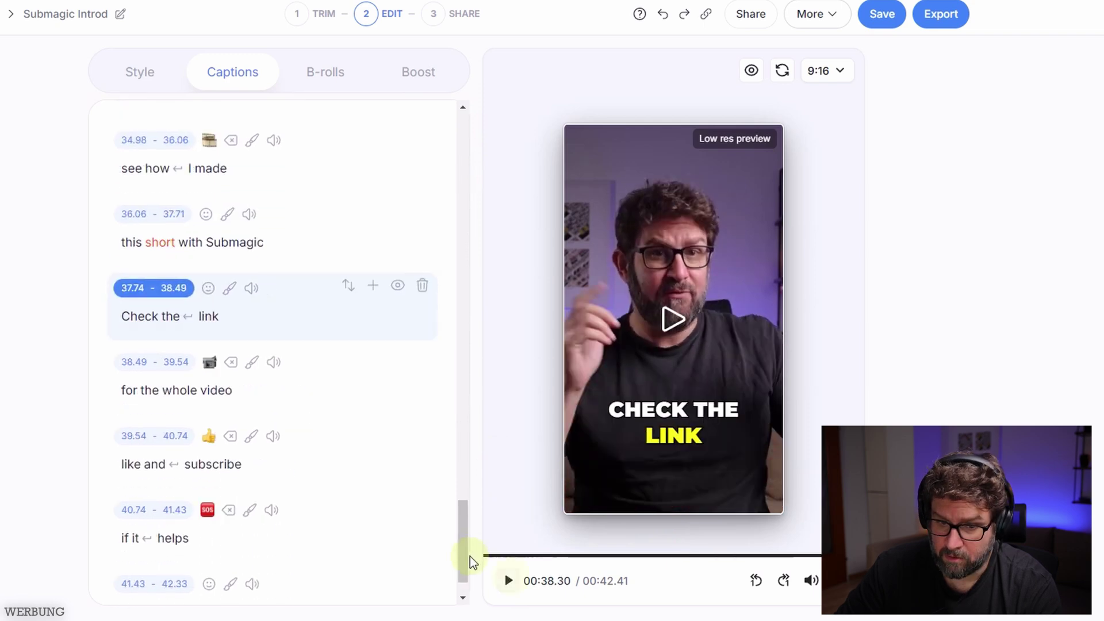
pyautogui.moveTo(464, 547); pyautogui.dragTo(481, 229)
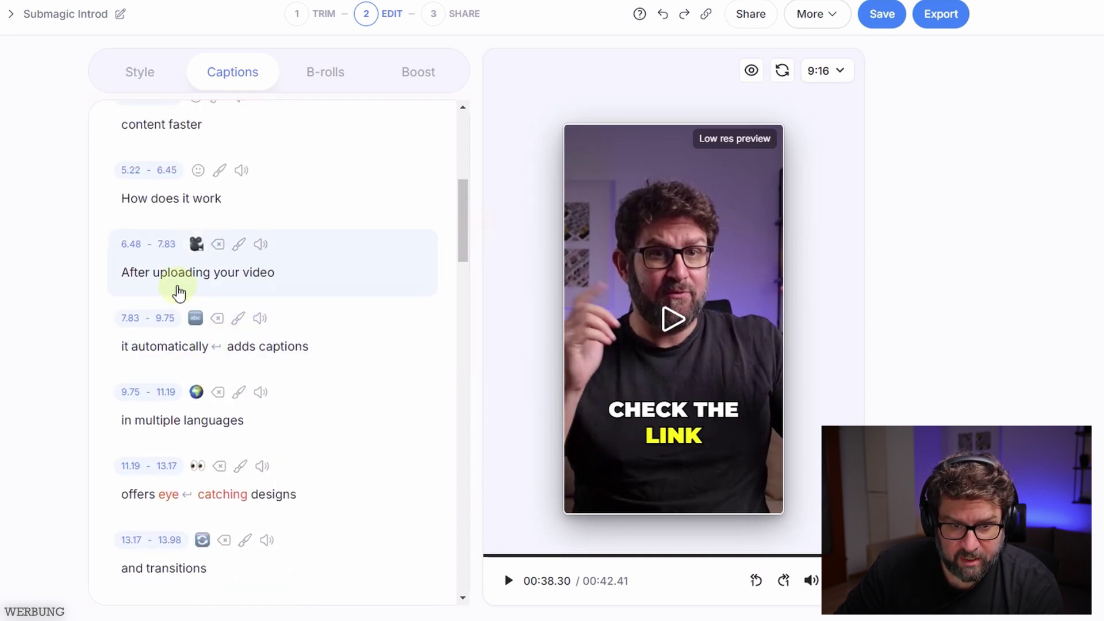
# Replay and pause from the 'After uploading your video' caption to check the fix.
pyautogui.click(143, 287)
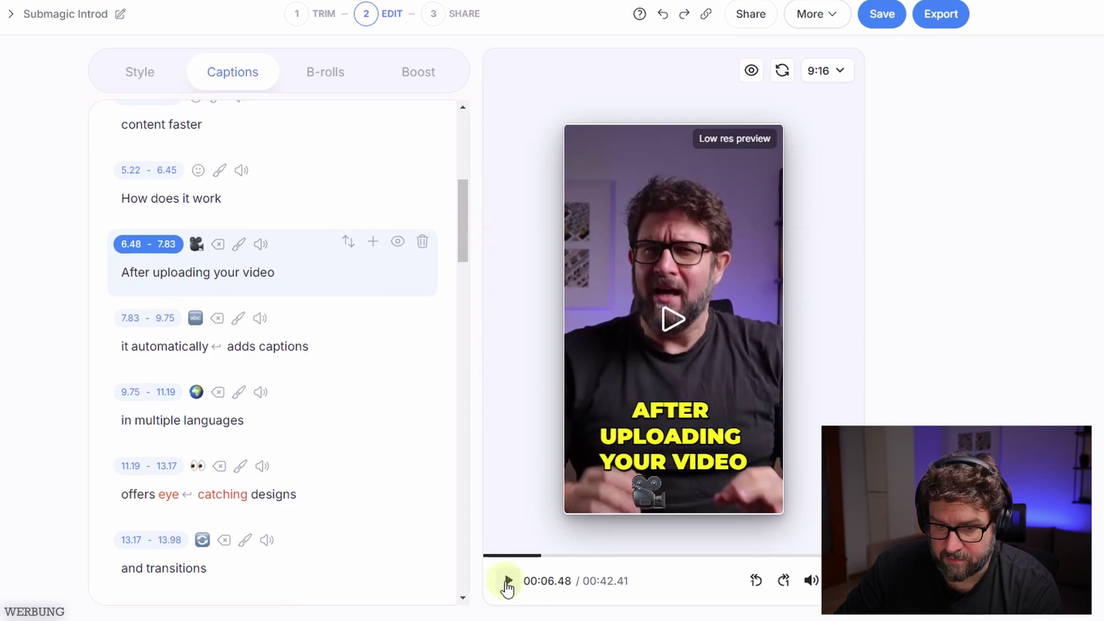
pyautogui.click(508, 584)
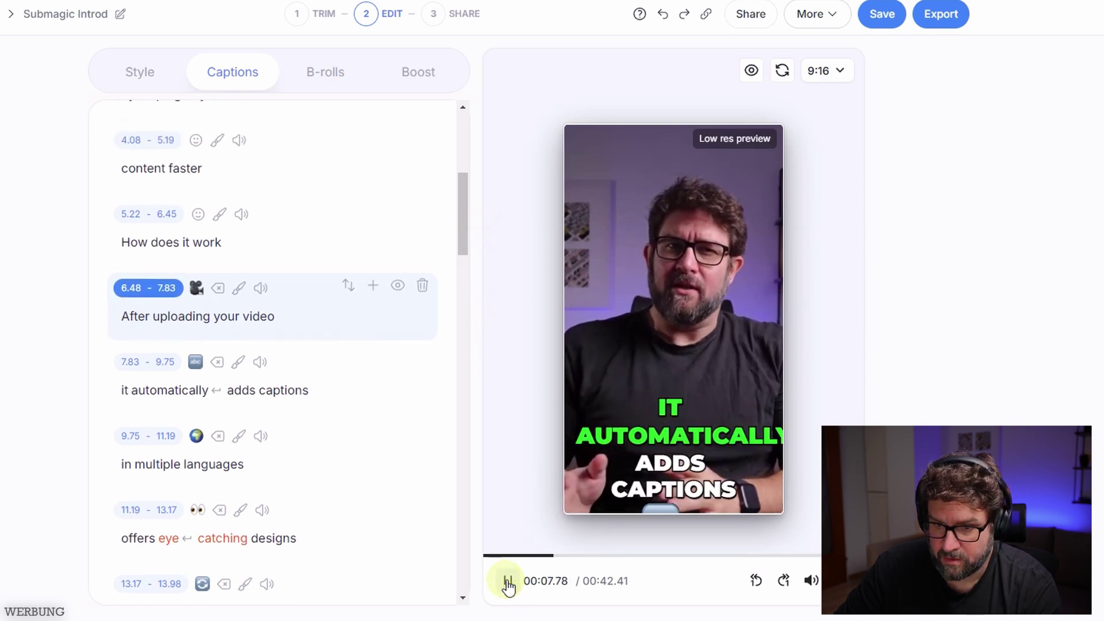
pyautogui.click(507, 583)
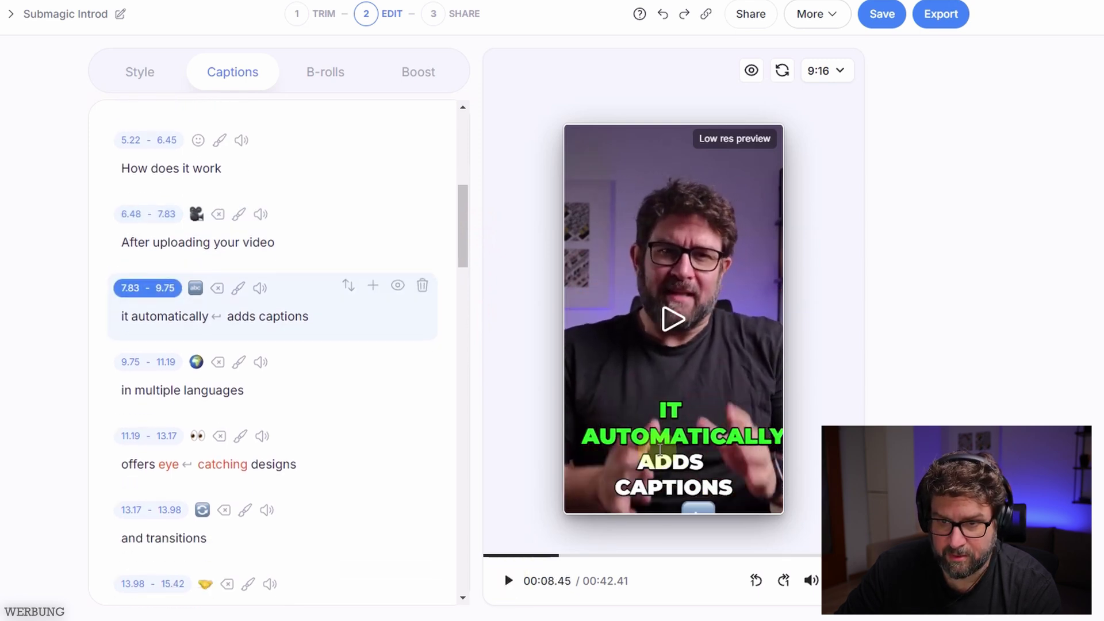
pyautogui.click(140, 73)
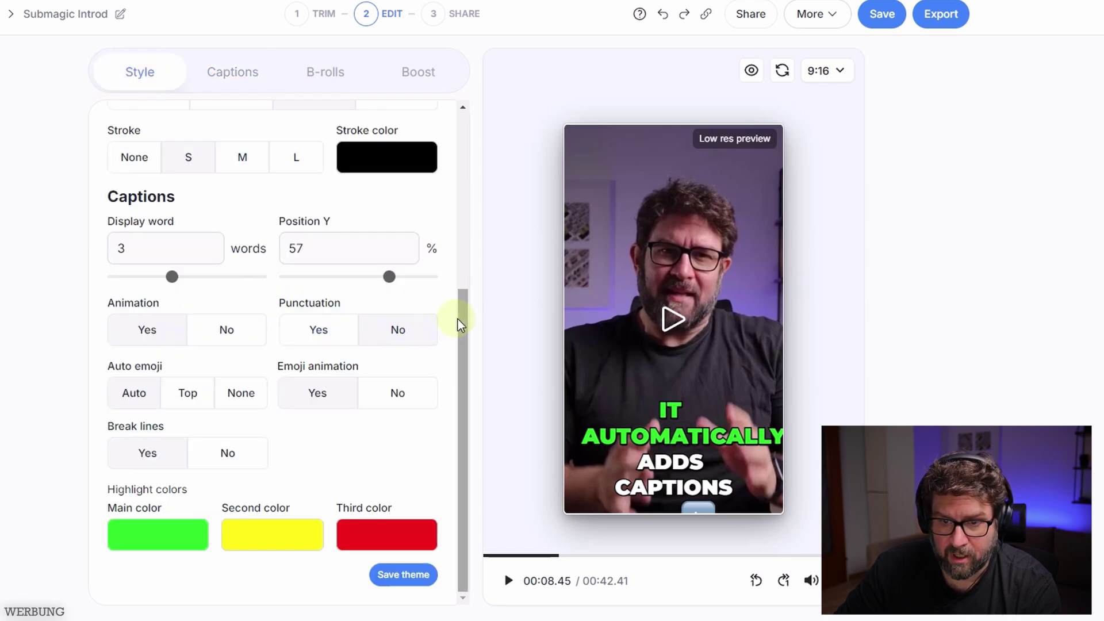
pyautogui.moveTo(460, 321); pyautogui.dragTo(470, 106)
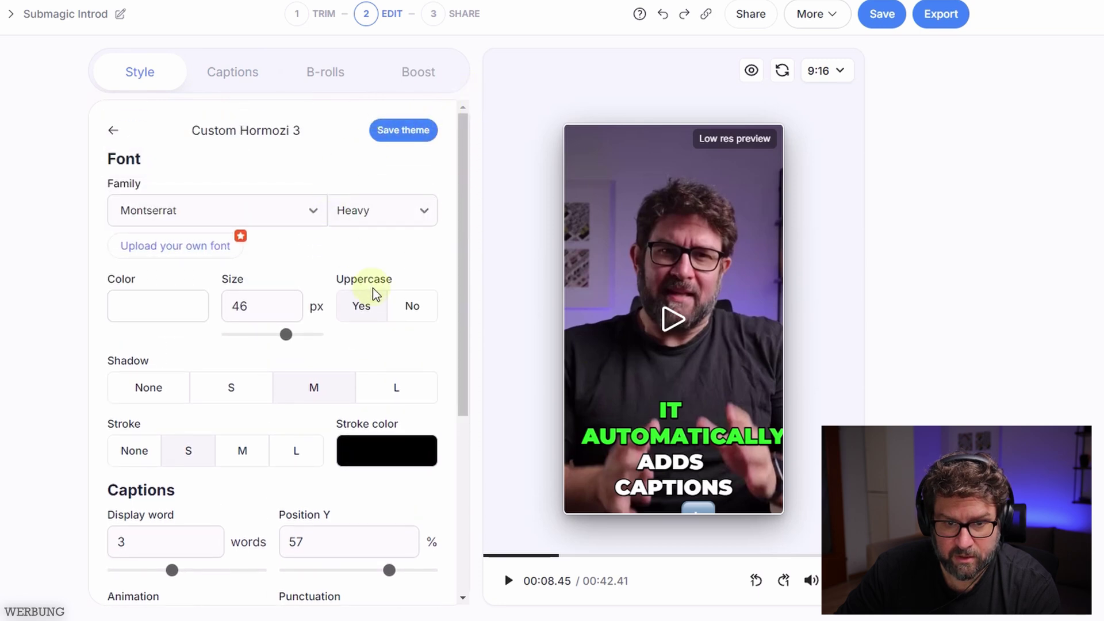
# Shrink the Custom Hormozi 3 caption text to 40 px and save the theme.
pyautogui.moveTo(286, 338); pyautogui.dragTo(280, 339)
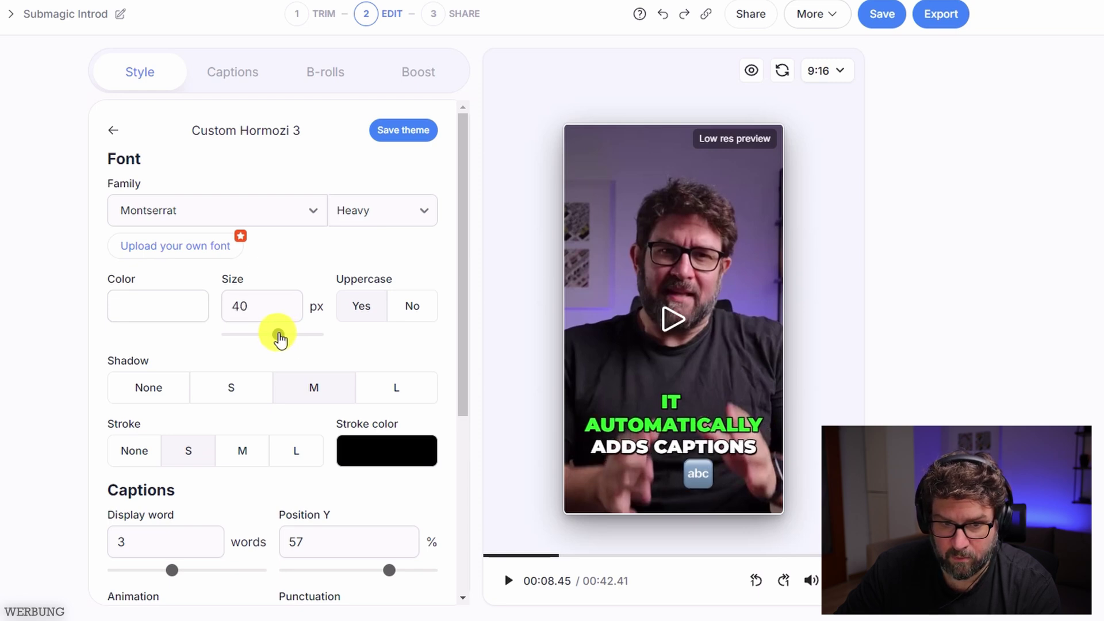
pyautogui.click(406, 132)
pyautogui.click(234, 73)
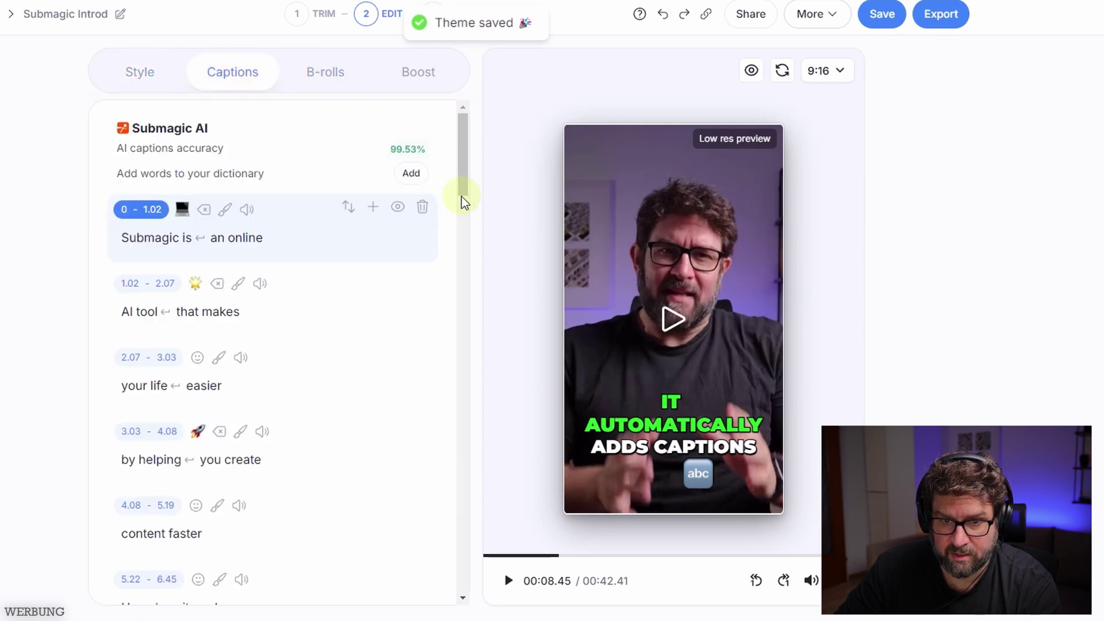
pyautogui.click(728, 358)
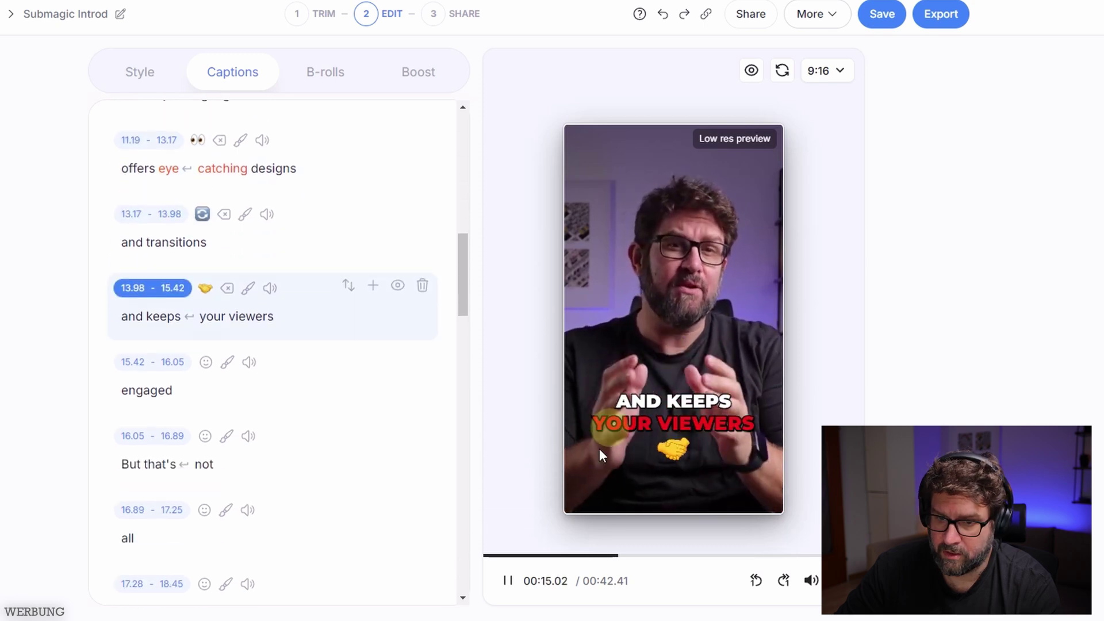
# Pause the preview on the 'engaged' line.
pyautogui.click(509, 581)
pyautogui.moveTo(469, 329); pyautogui.dragTo(474, 180)
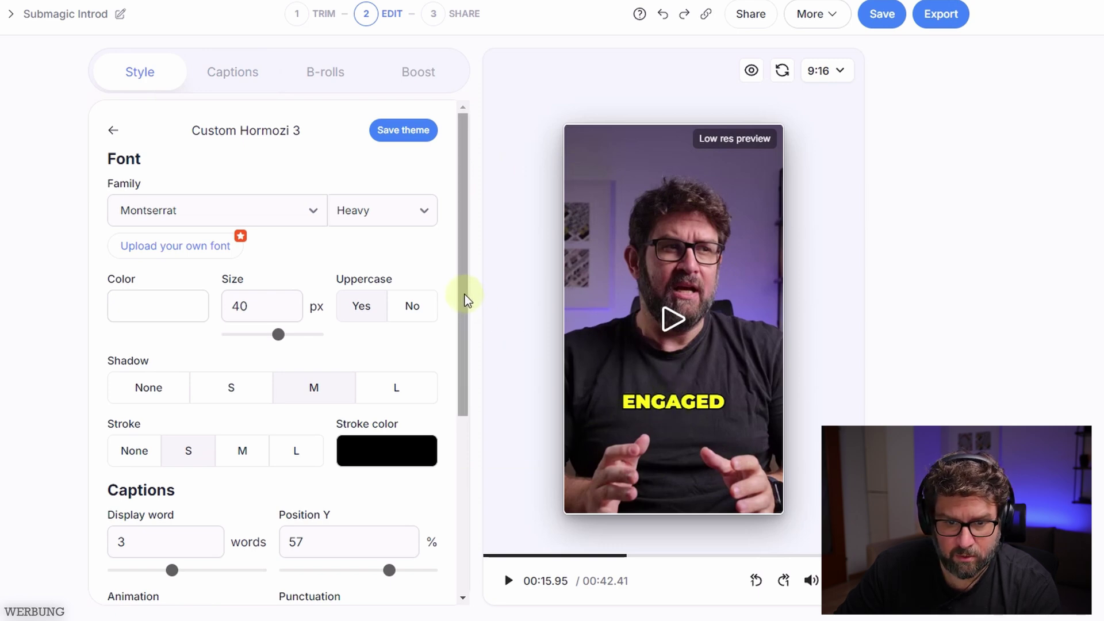
pyautogui.moveTo(463, 292); pyautogui.dragTo(452, 429)
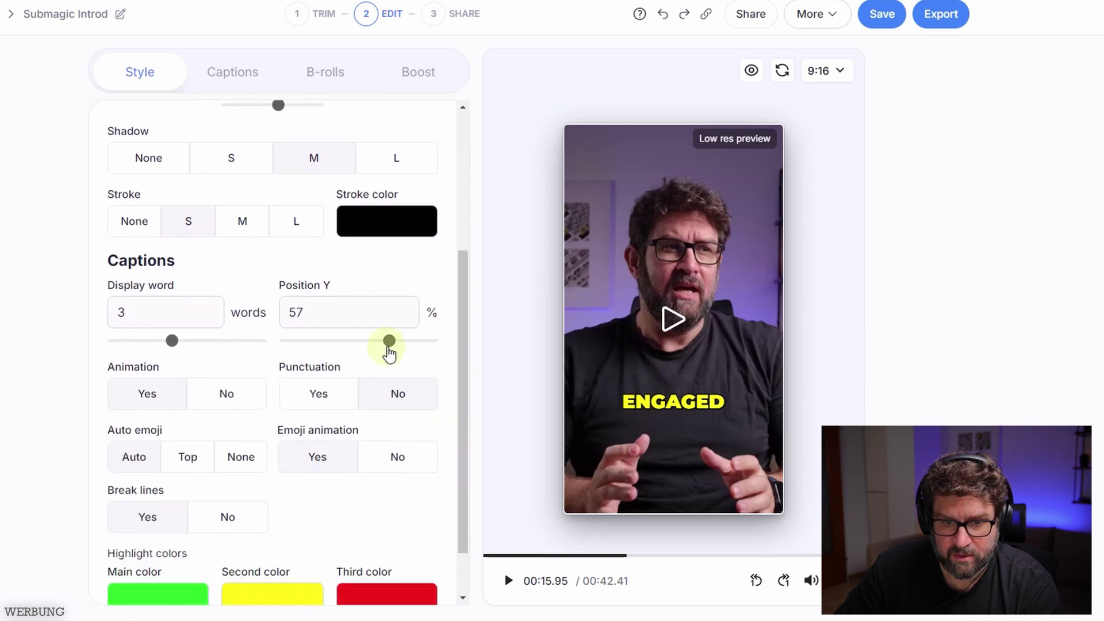
# Move the captions to a 45% vertical position and replay from the start to check.
pyautogui.moveTo(390, 345); pyautogui.dragTo(368, 345)
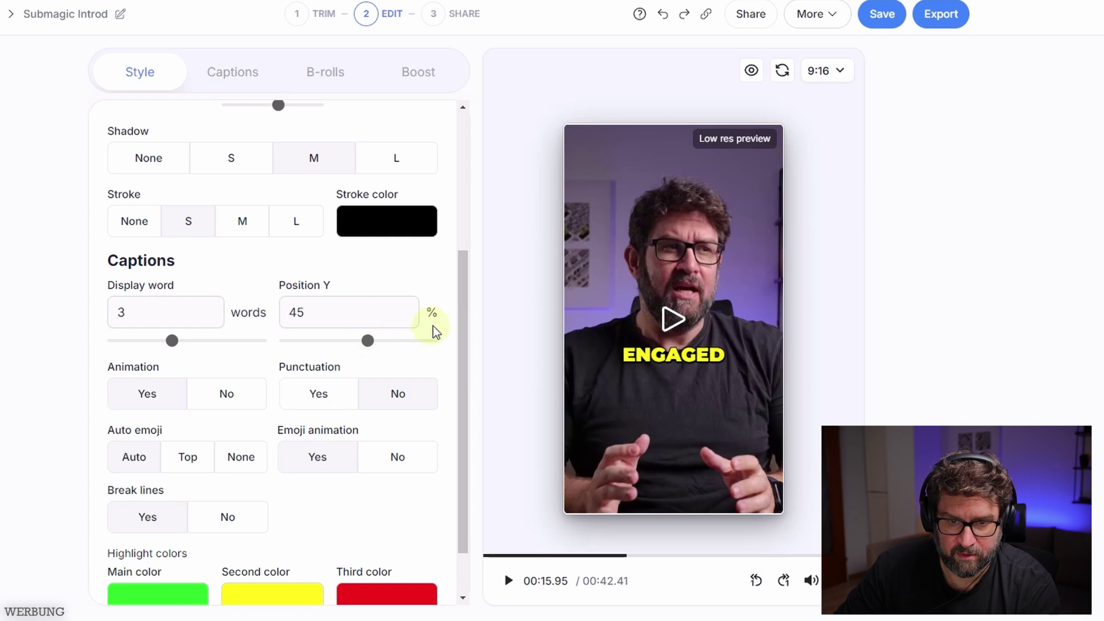
pyautogui.moveTo(461, 317); pyautogui.dragTo(465, 179)
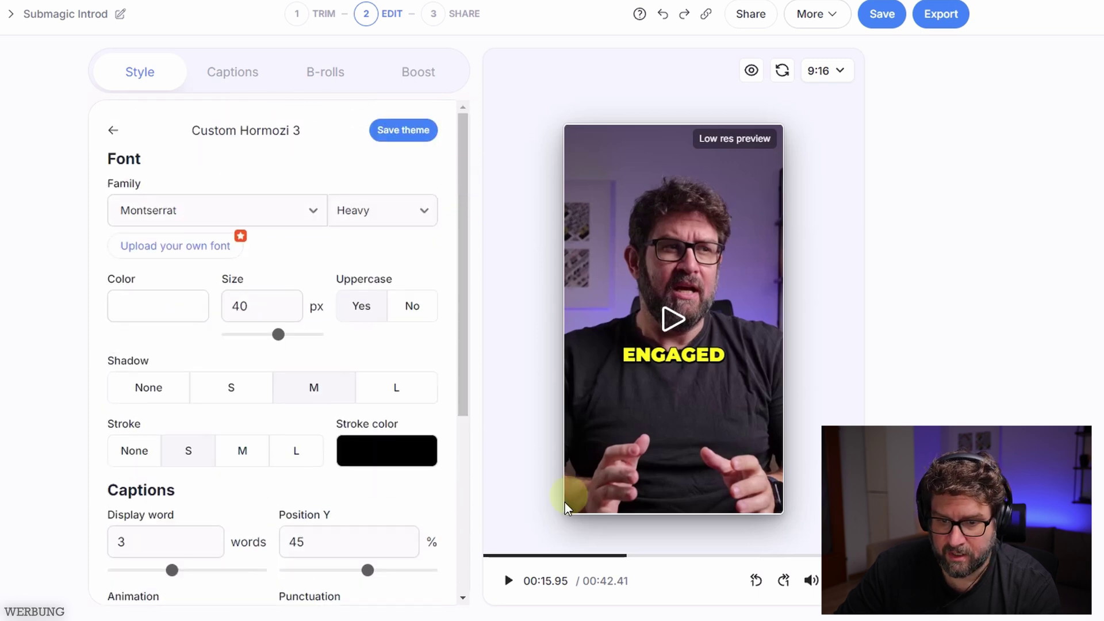
pyautogui.click(506, 557)
pyautogui.click(509, 581)
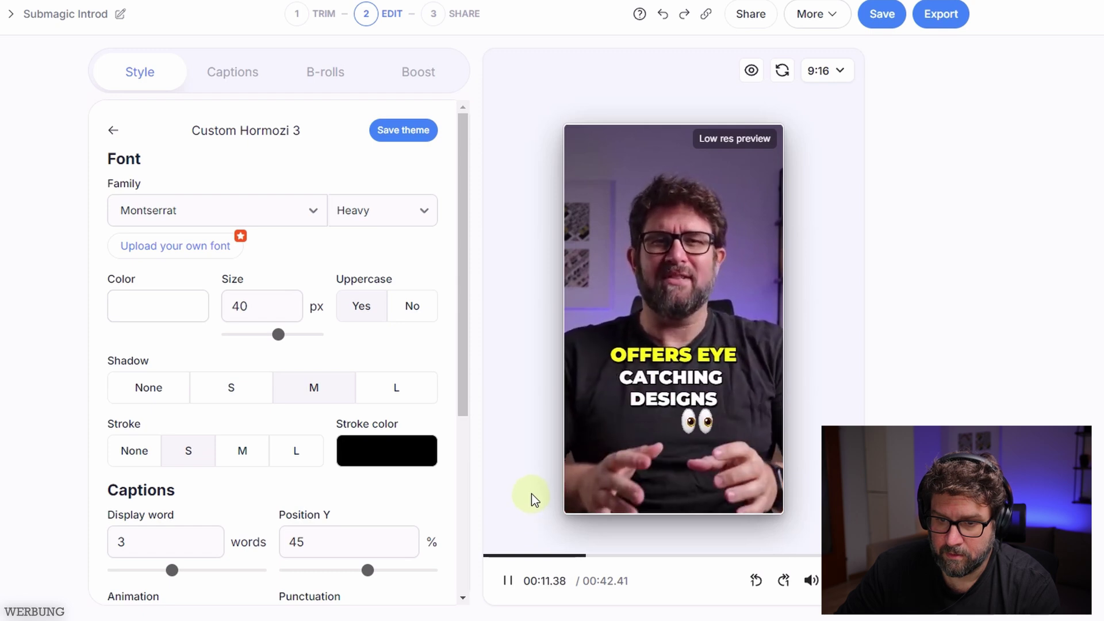
pyautogui.click(154, 78)
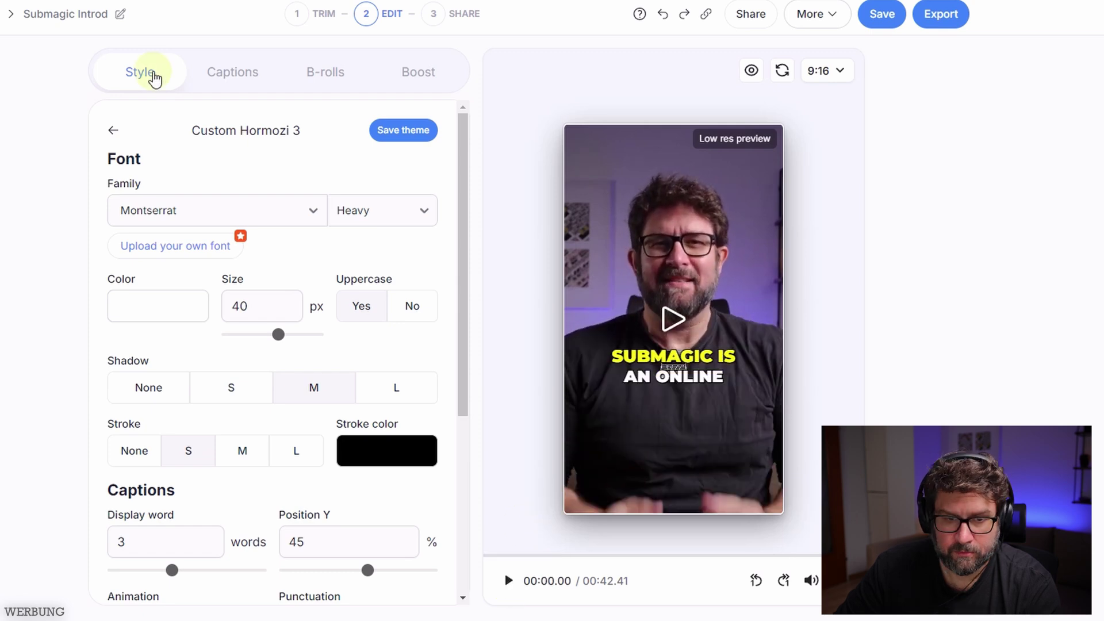
pyautogui.click(240, 83)
pyautogui.click(312, 78)
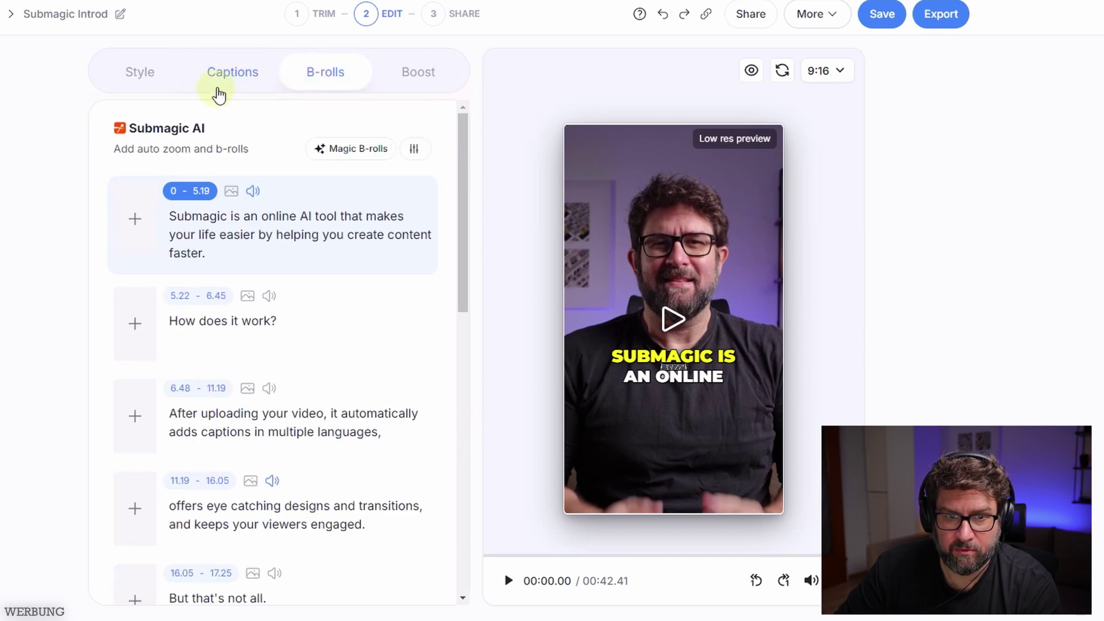
# Apply a Transition clip to the 0–5.19 s segment and play it from the start.
pyautogui.click(227, 78)
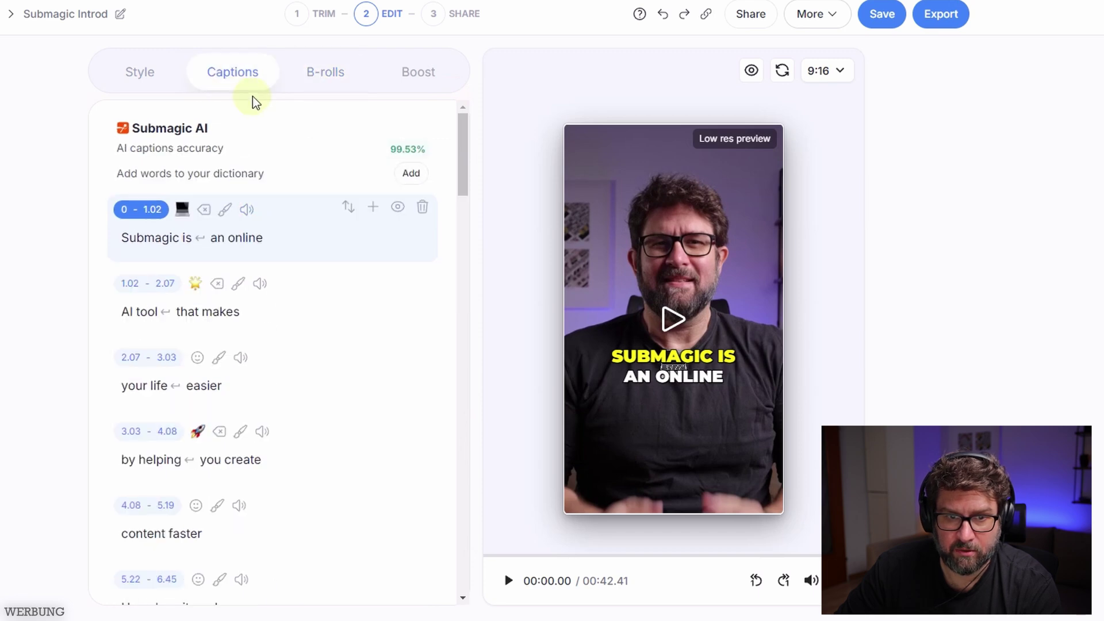
pyautogui.click(319, 79)
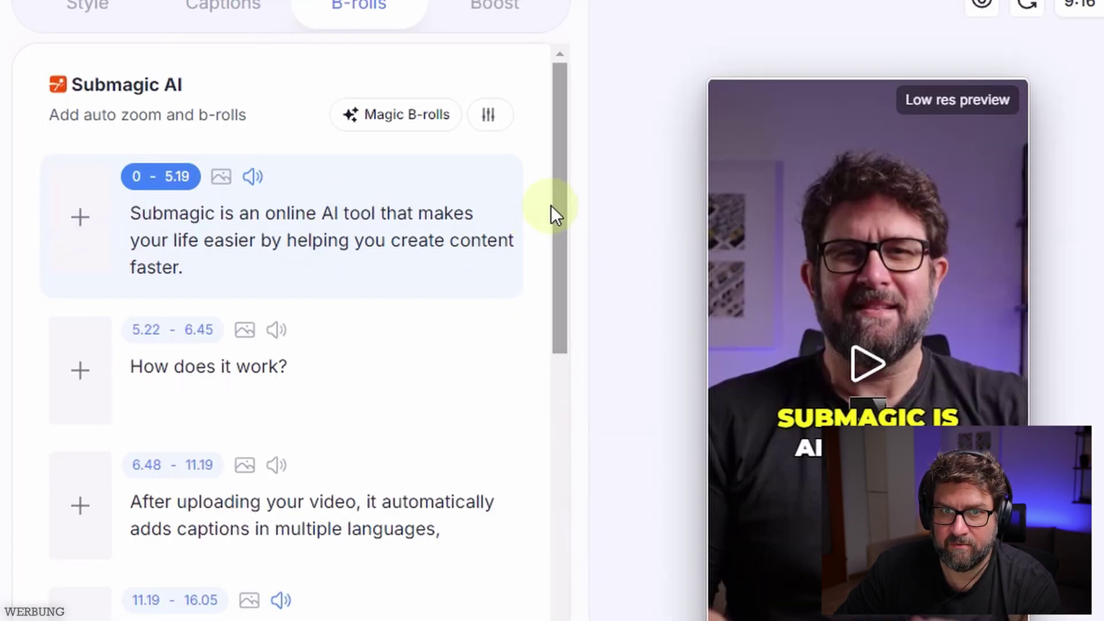
pyautogui.click(89, 226)
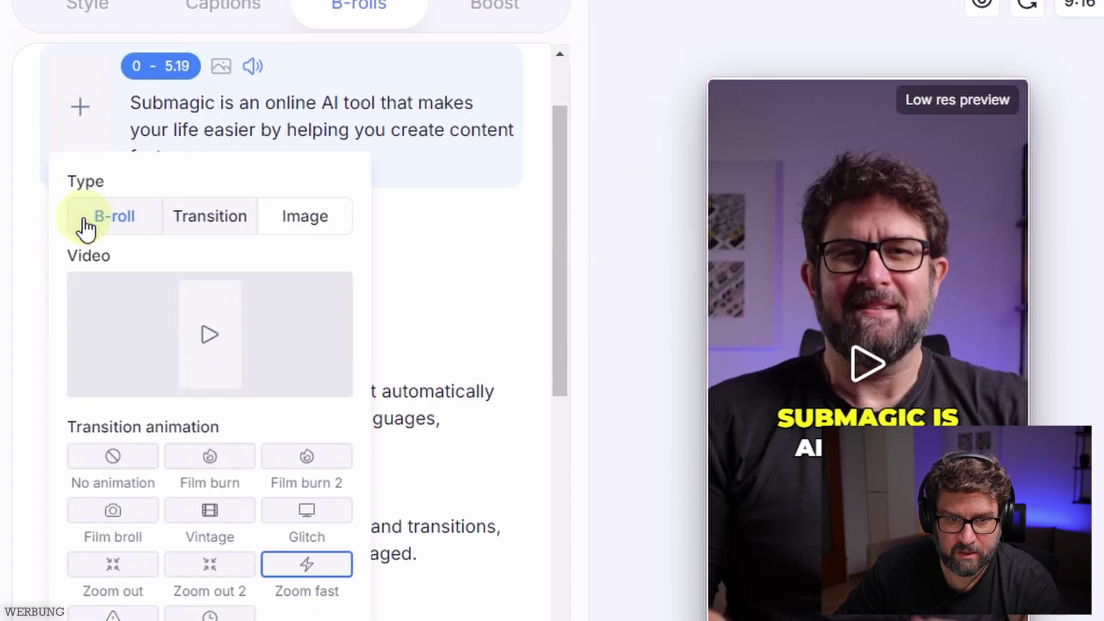
pyautogui.click(198, 222)
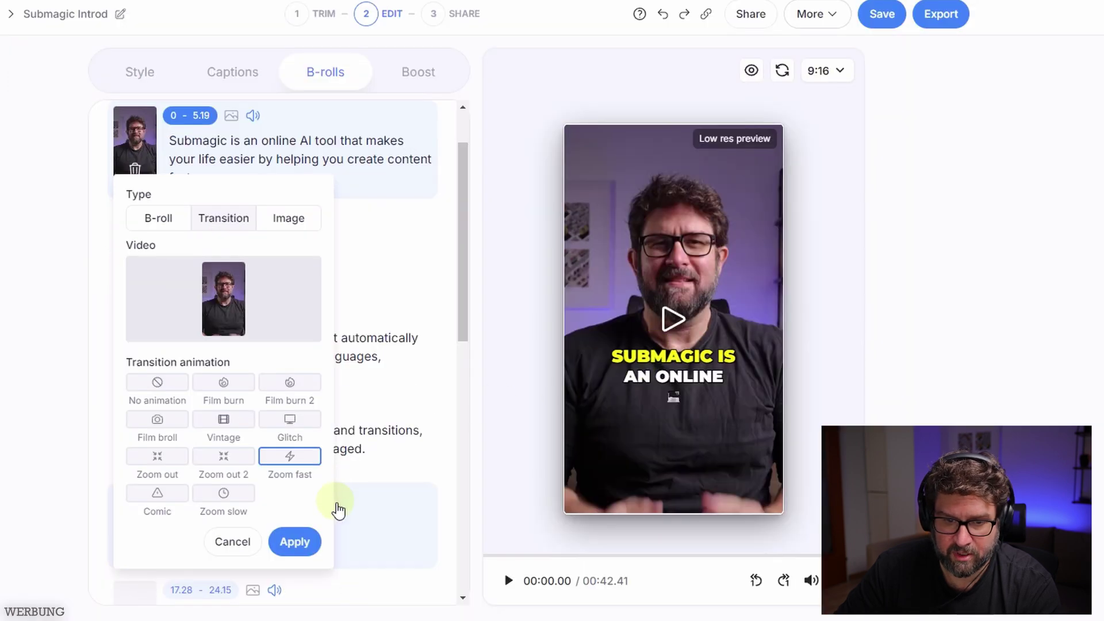
pyautogui.click(292, 538)
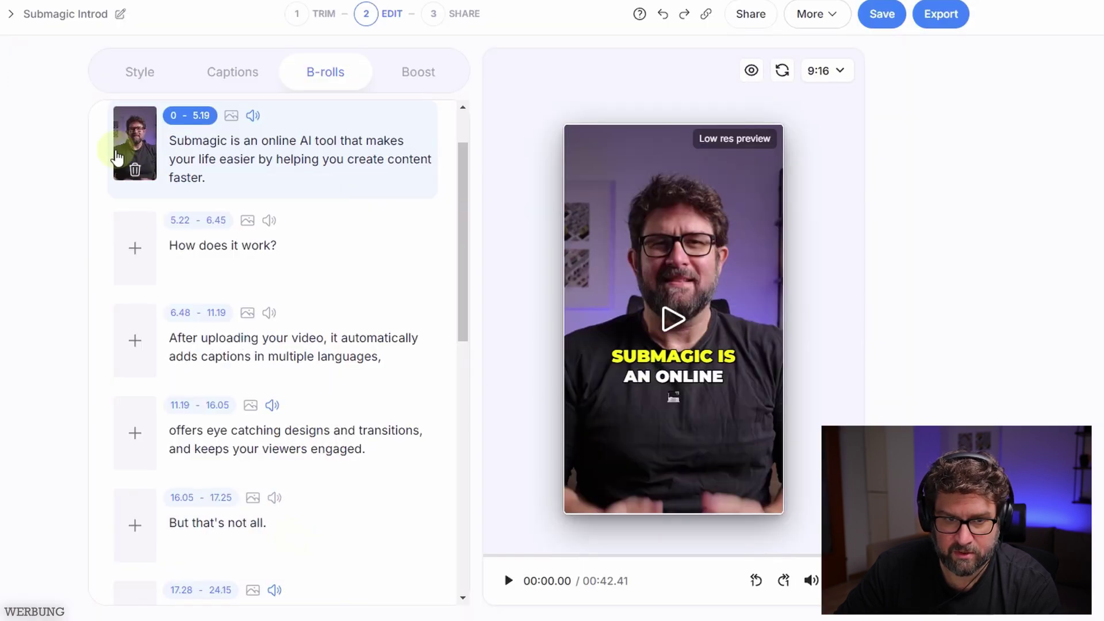
pyautogui.click(507, 583)
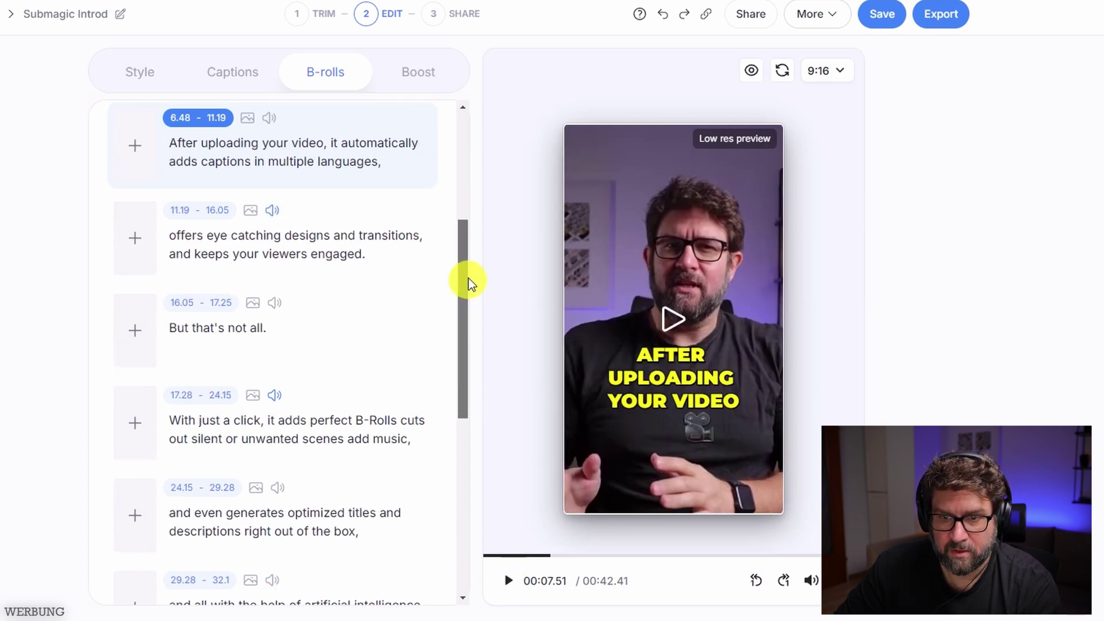
pyautogui.moveTo(461, 279); pyautogui.dragTo(472, 227)
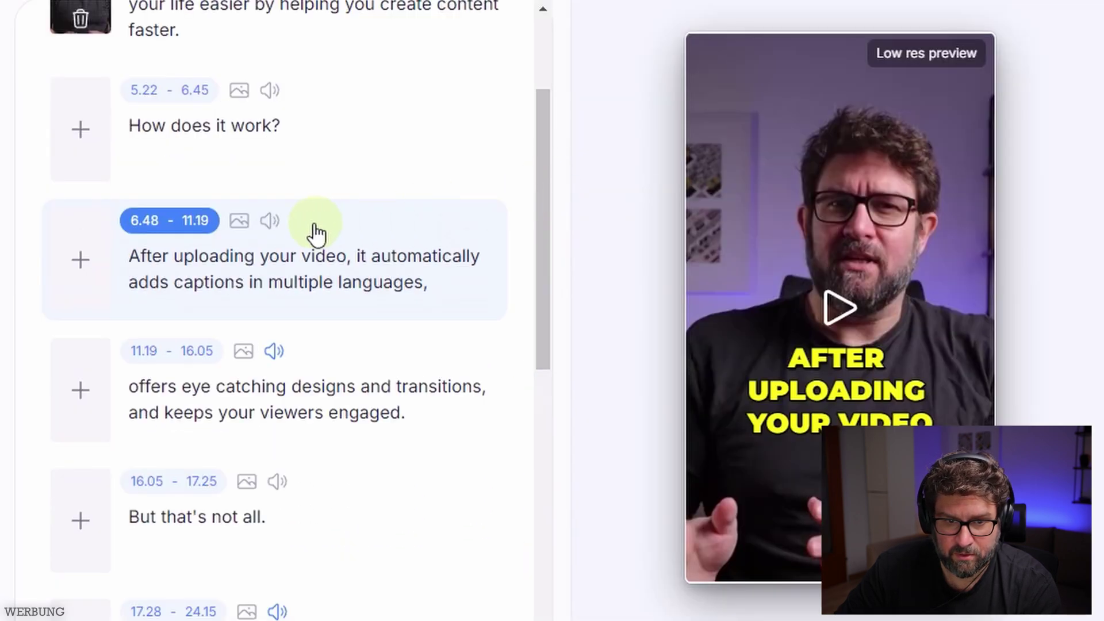
# Put a file-transfer progress B-roll clip on the 'uploading' line (6.48–11.19).
pyautogui.click(231, 268)
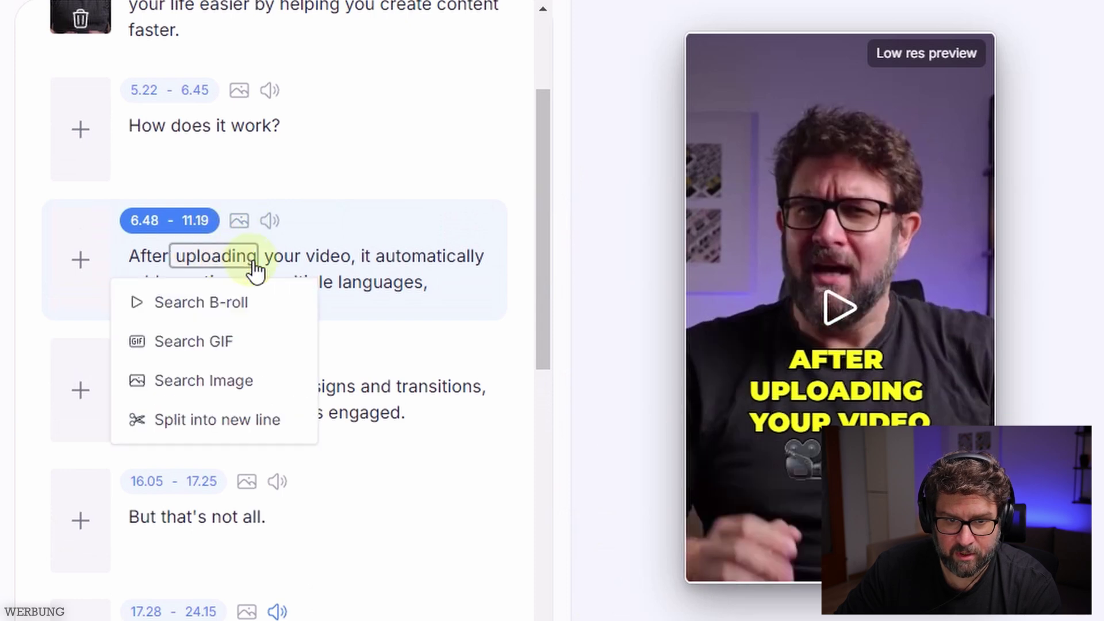
pyautogui.click(206, 305)
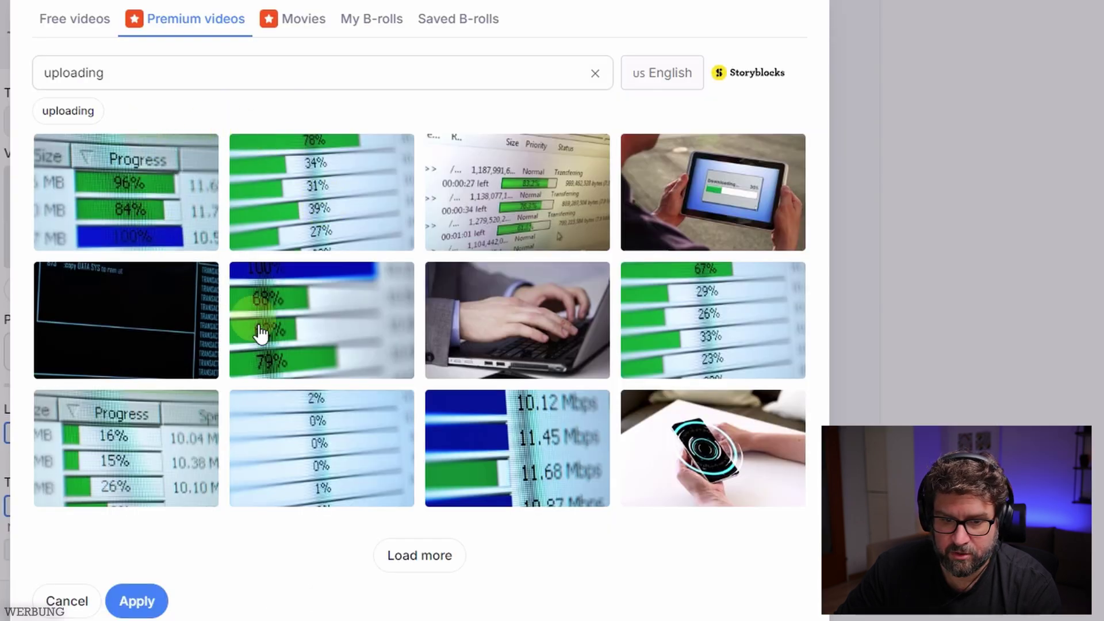
pyautogui.click(404, 563)
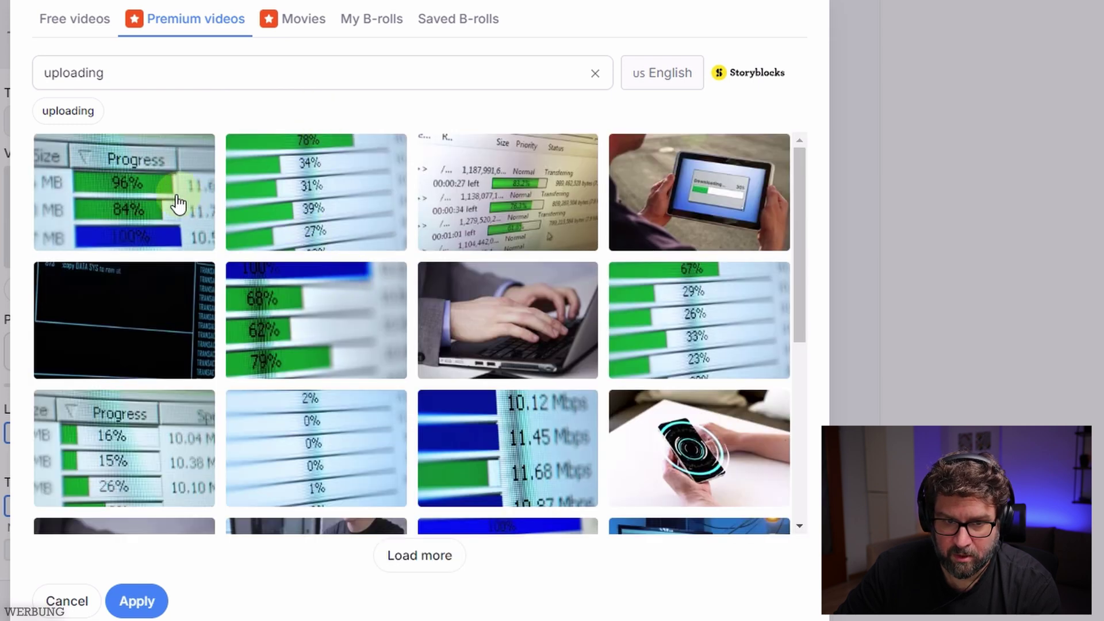
pyautogui.click(546, 186)
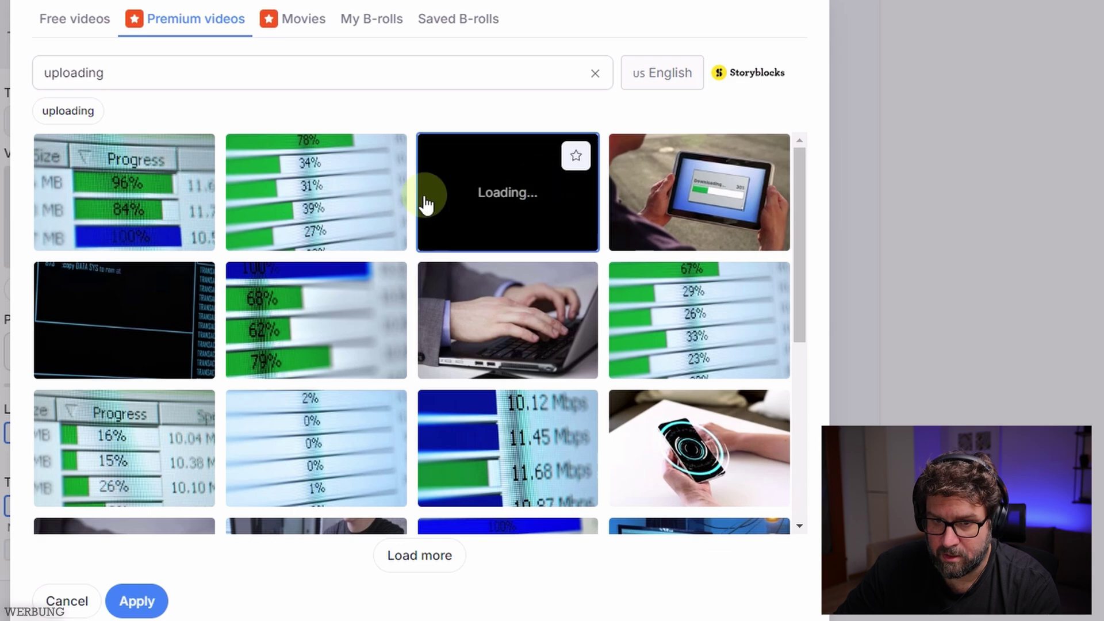
pyautogui.click(139, 601)
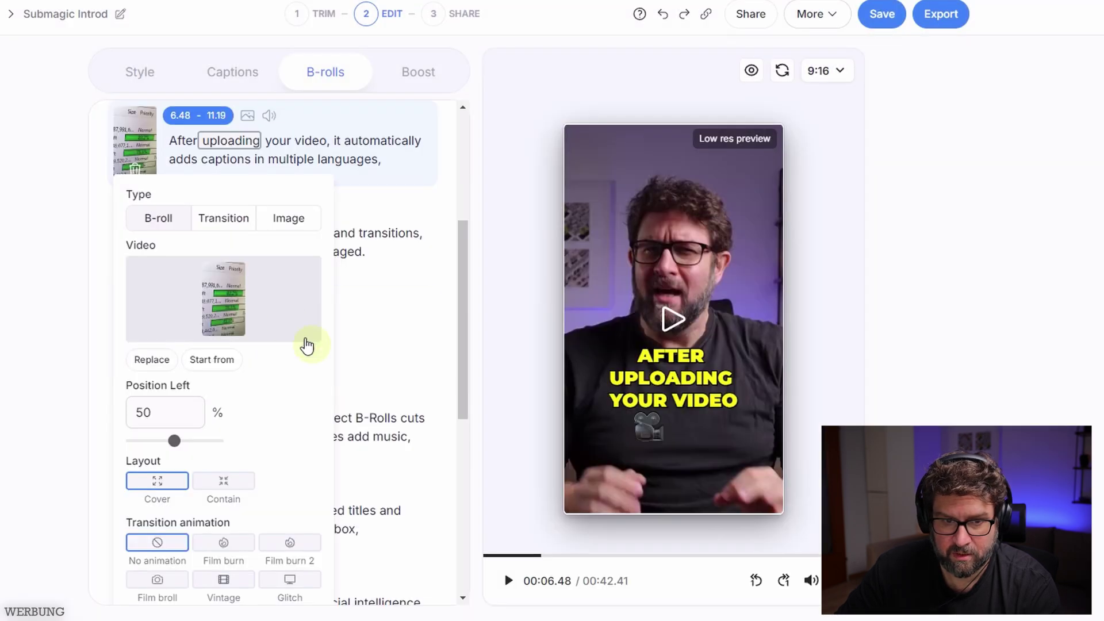
# Play from the 'How does it work?' line to check the new B-roll, then stop.
pyautogui.click(227, 223)
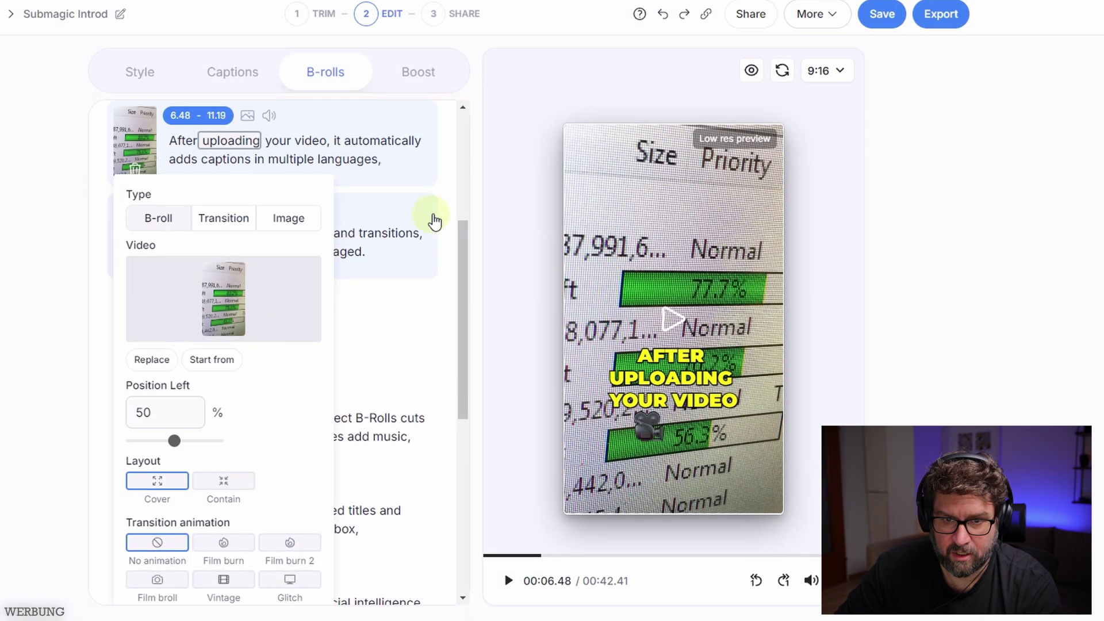
pyautogui.moveTo(461, 217); pyautogui.dragTo(456, 143)
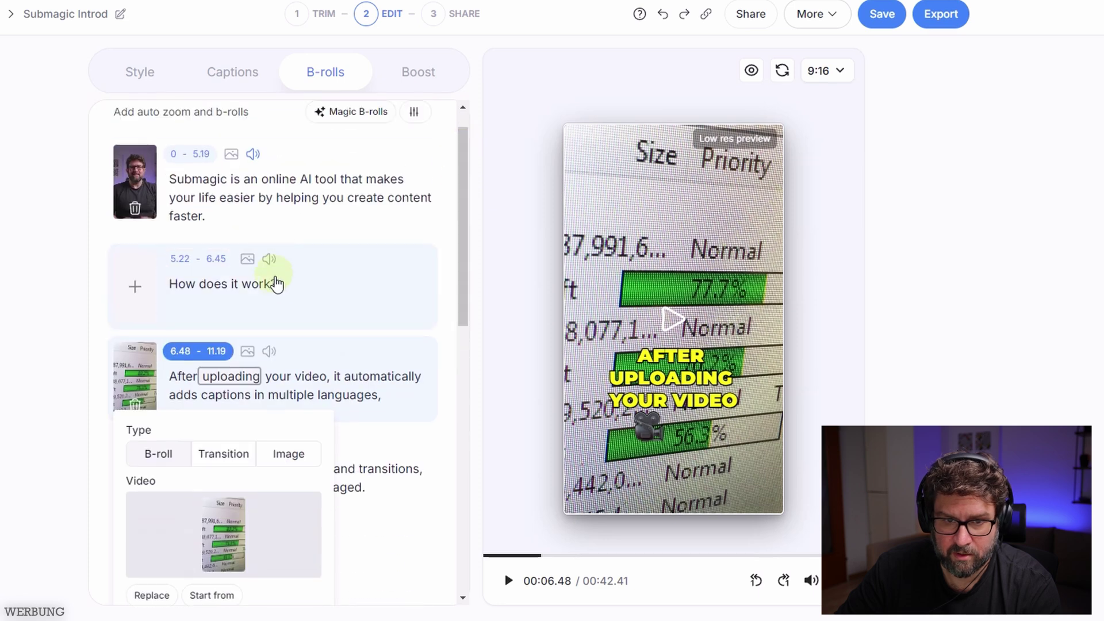
pyautogui.click(306, 280)
pyautogui.click(662, 325)
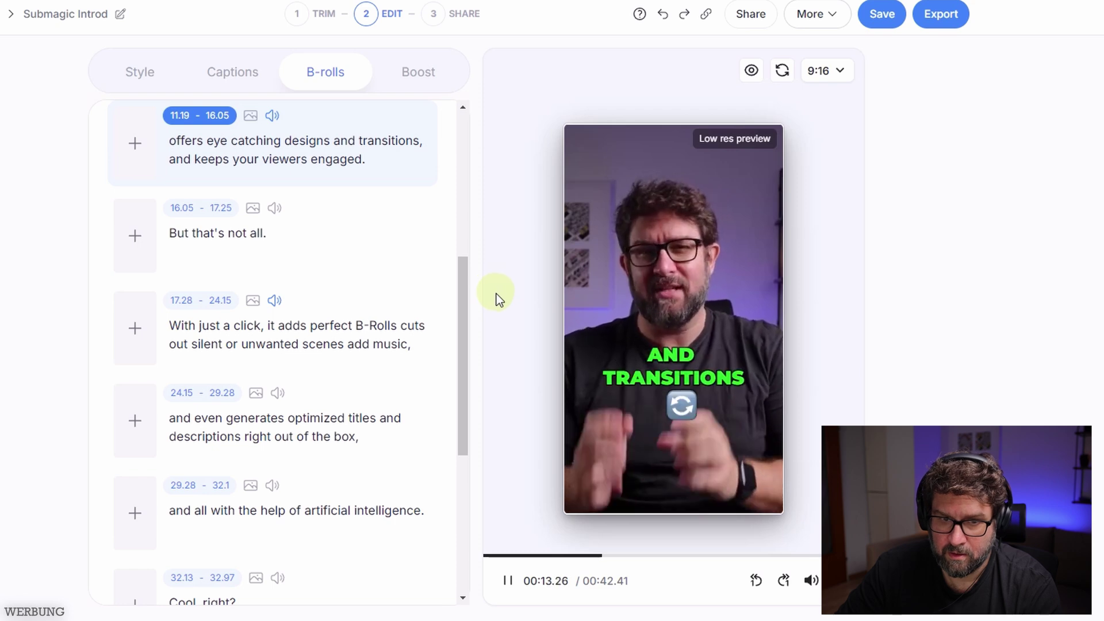
pyautogui.click(341, 276)
pyautogui.scroll(3, 342, 276)
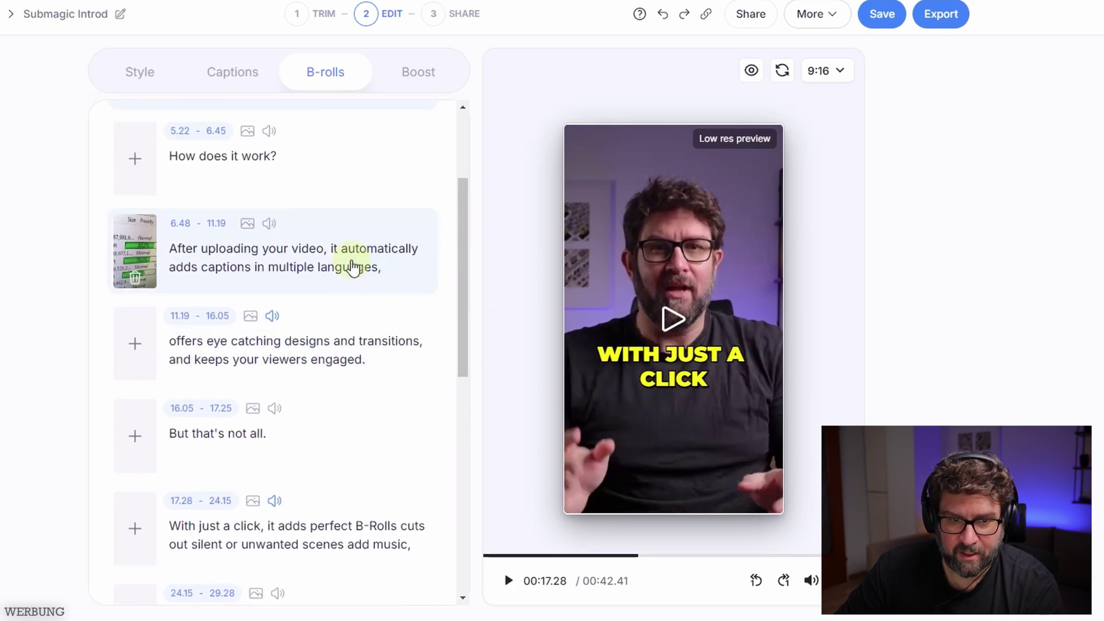
pyautogui.scroll(-1, 289, 343)
pyautogui.scroll(-1, 193, 295)
pyautogui.scroll(-1, 362, 289)
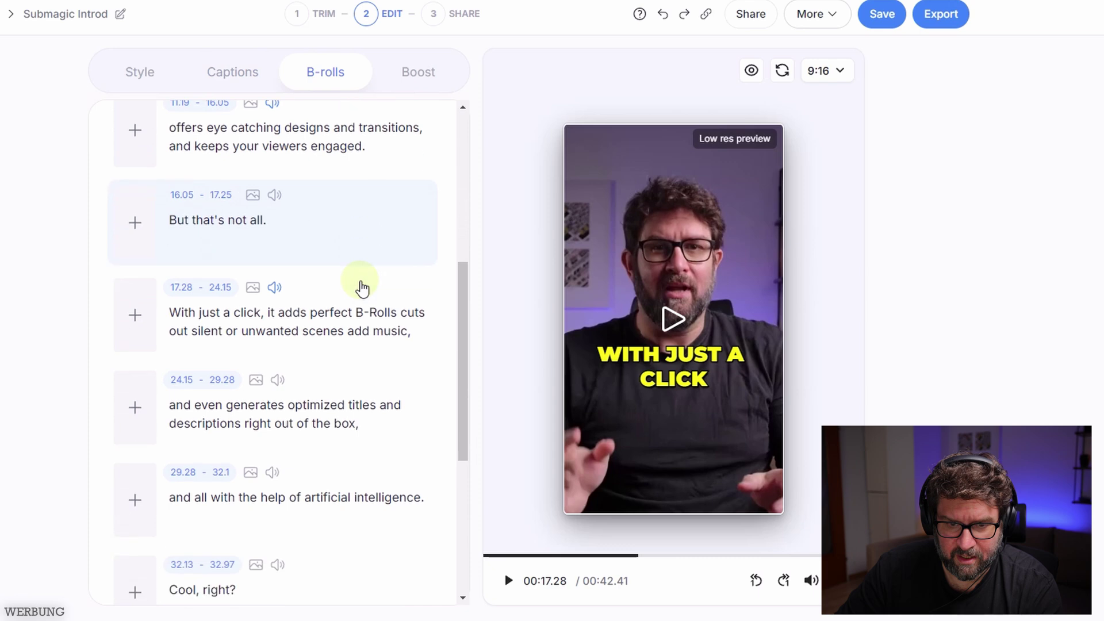
# Put the misty sunrise landscape clip from free B-roll videos on the 'B-Rolls' line and play it back.
pyautogui.click(381, 302)
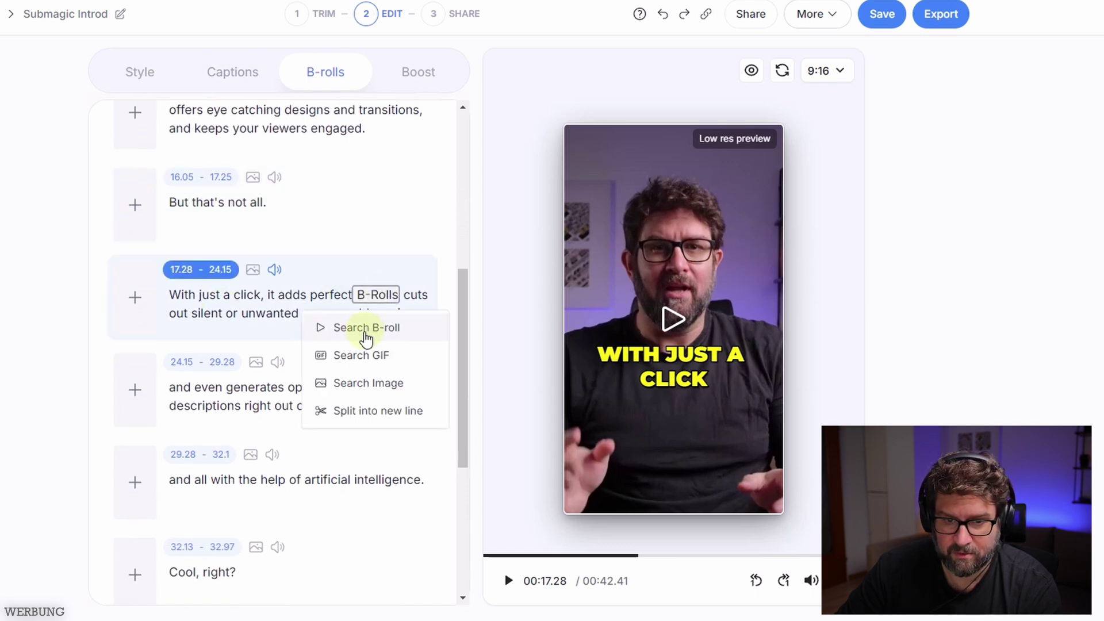
pyautogui.click(366, 329)
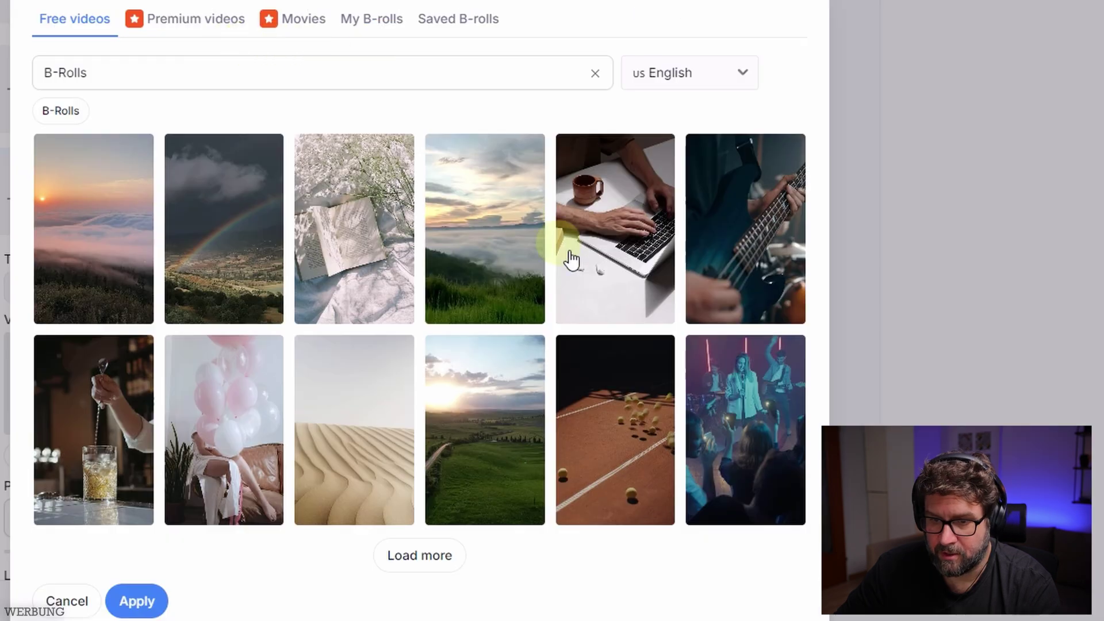
pyautogui.click(405, 561)
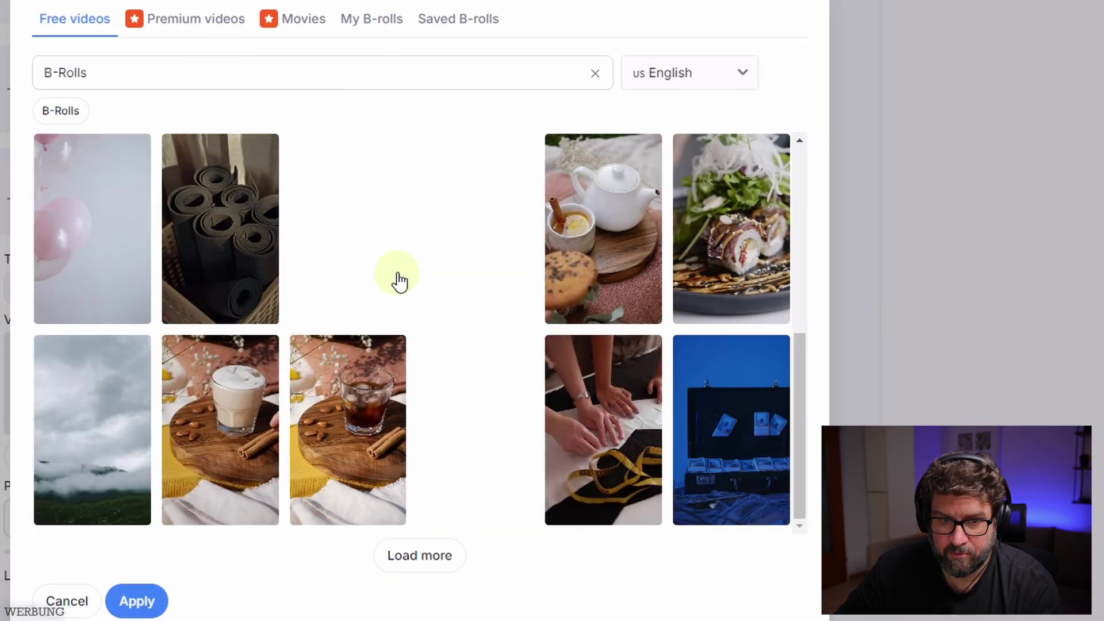
pyautogui.scroll(3, 686, 363)
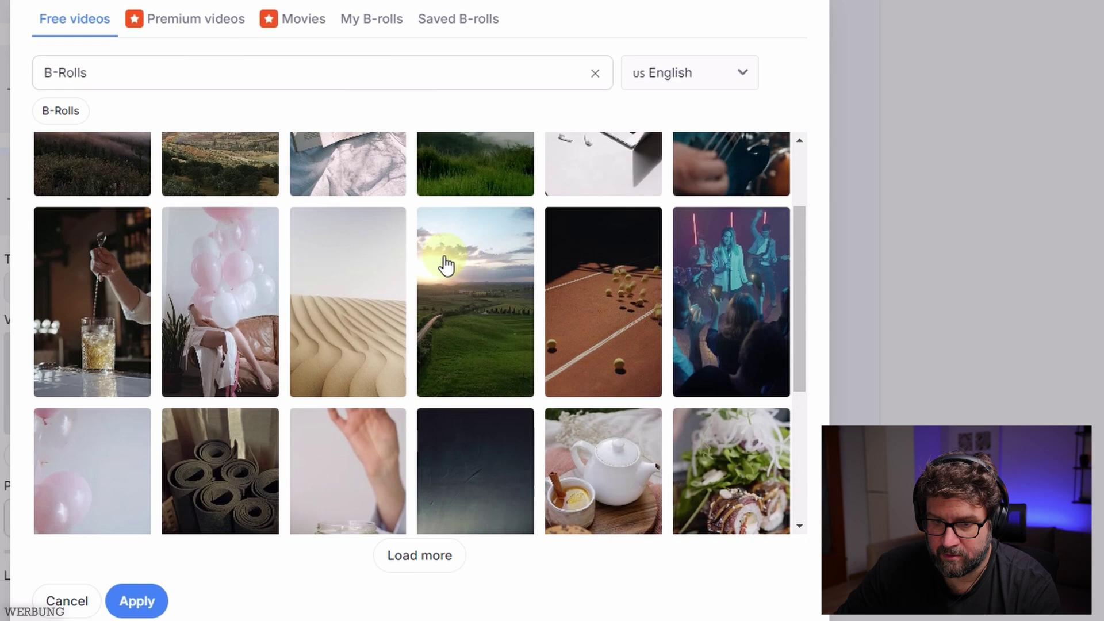
pyautogui.scroll(2, 415, 252)
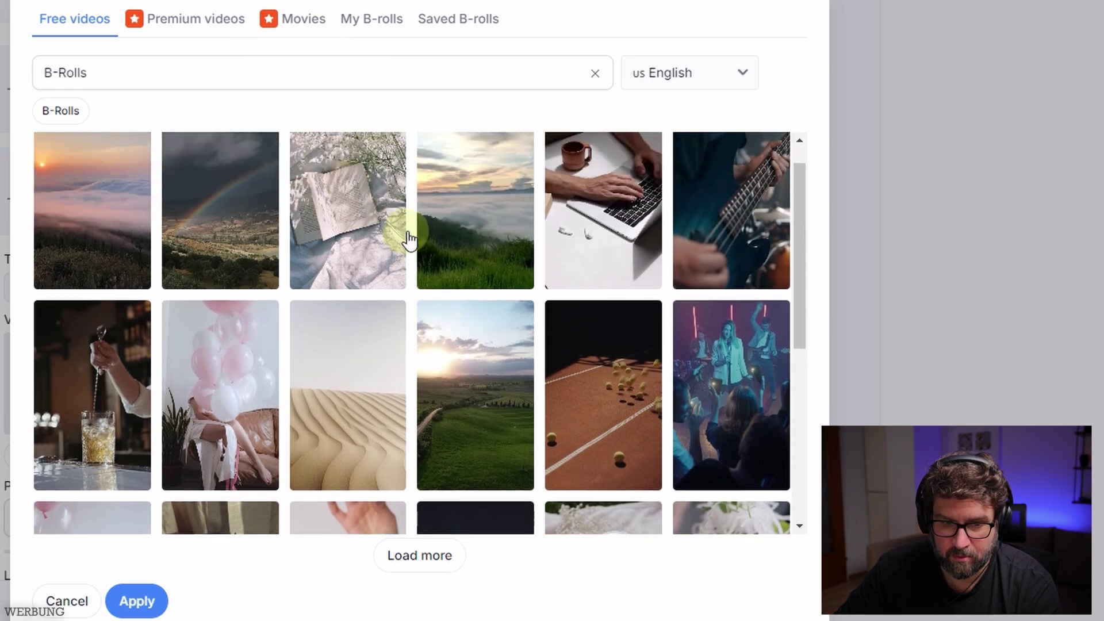
pyautogui.scroll(1, 410, 233)
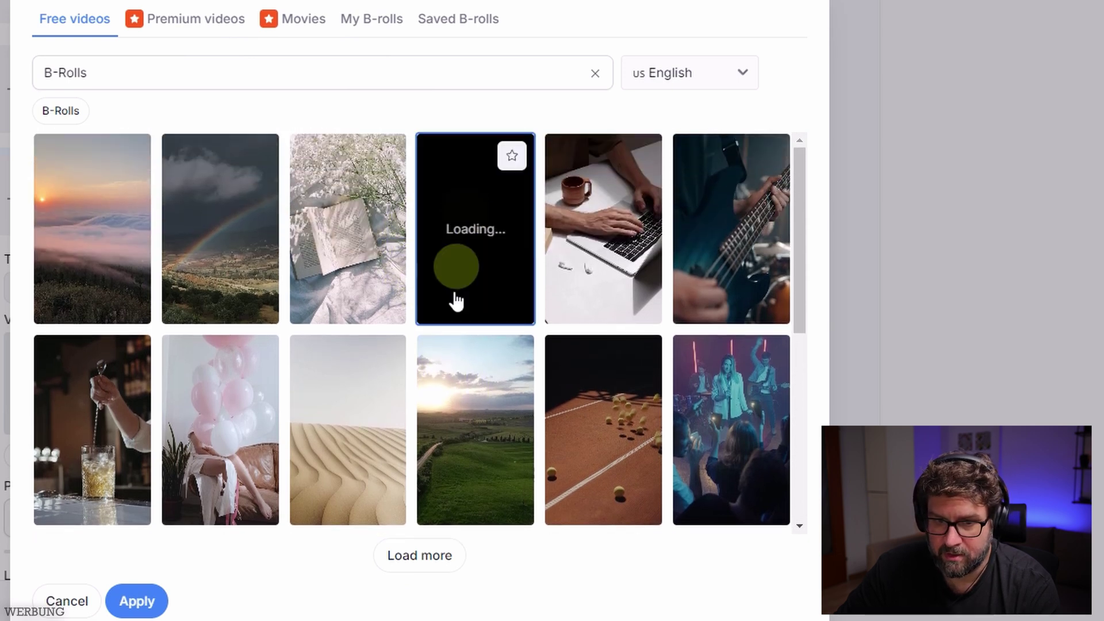
pyautogui.moveTo(475, 215)
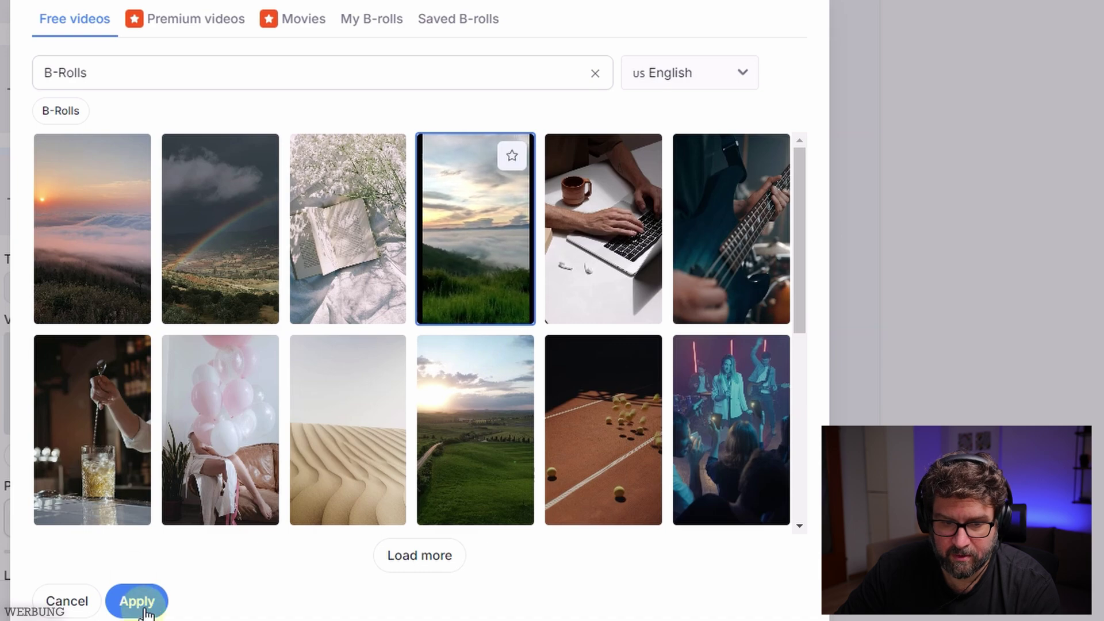
pyautogui.click(137, 601)
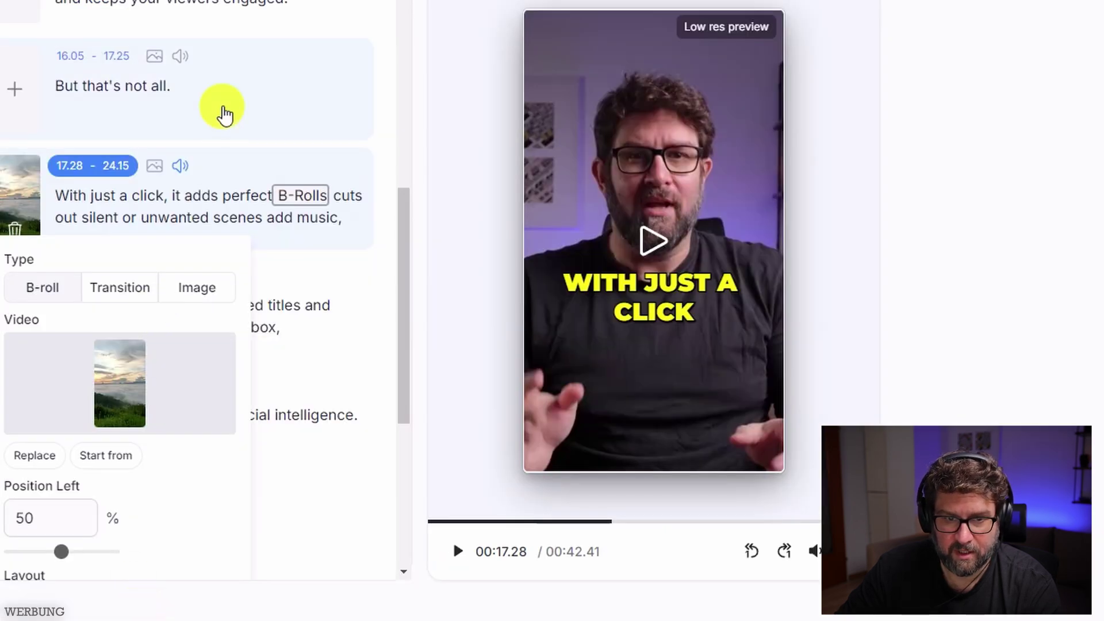
pyautogui.click(223, 114)
pyautogui.click(649, 244)
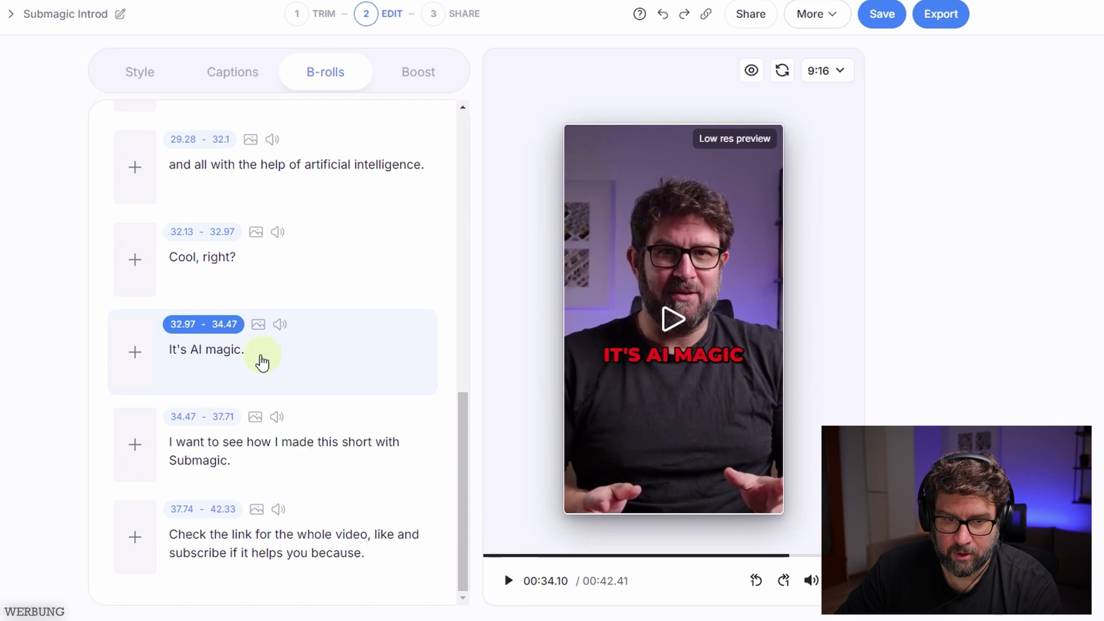
# Attach the glowing-code laptop clip from Premium videos as B-roll on 'AI' and preview it.
pyautogui.click(192, 358)
pyautogui.click(195, 380)
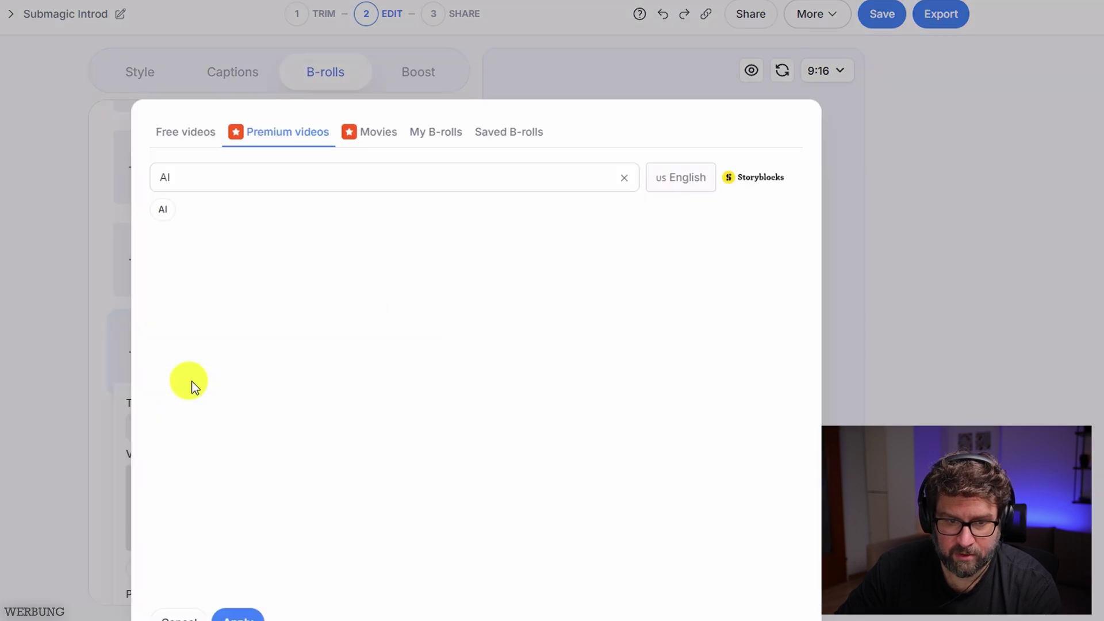
pyautogui.click(173, 449)
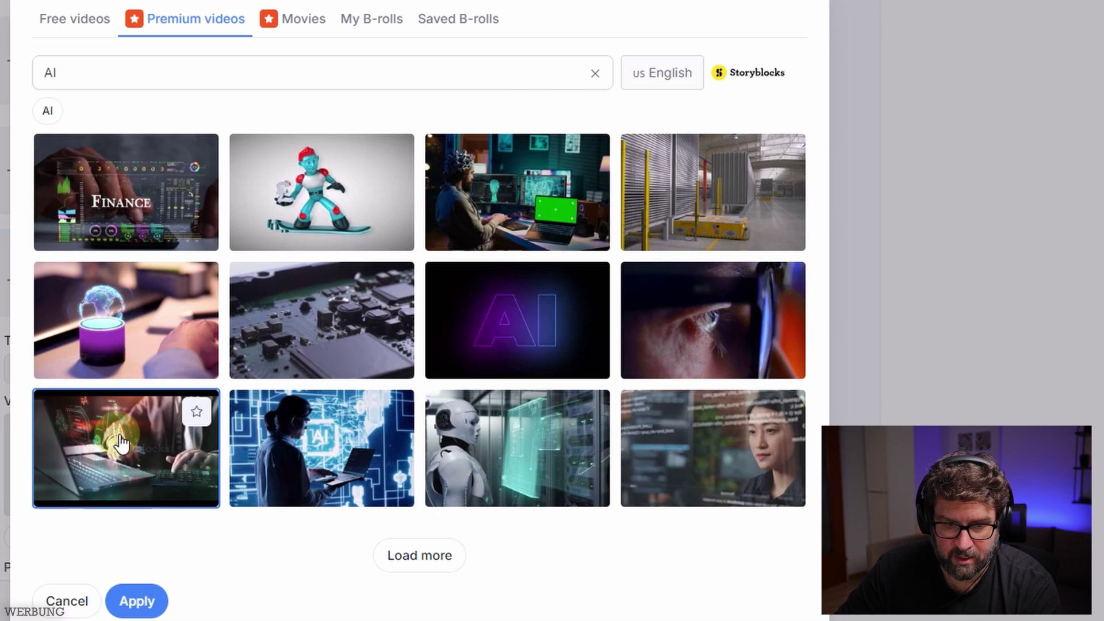
pyautogui.click(141, 597)
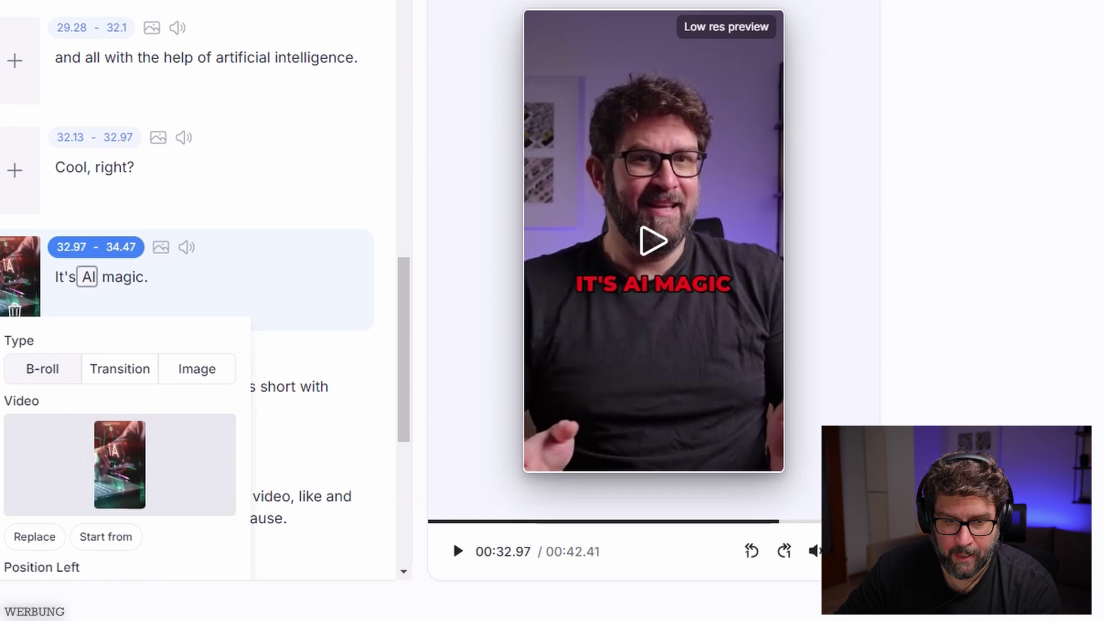
pyautogui.click(198, 212)
pyautogui.click(654, 240)
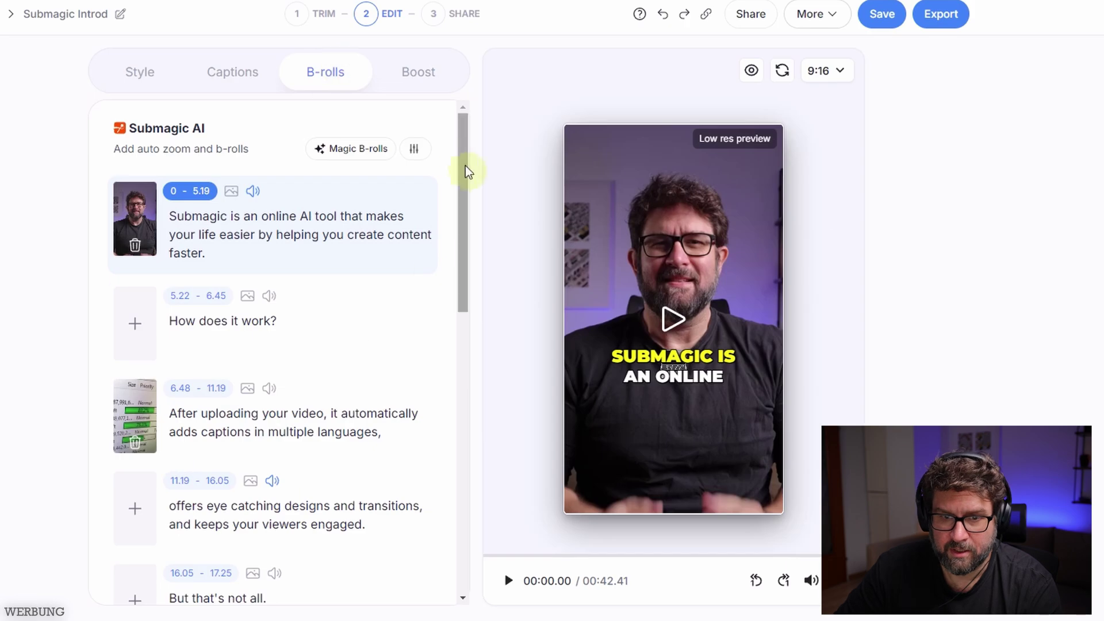
pyautogui.moveTo(464, 167)
pyautogui.mouseDown()
pyautogui.moveTo(460, 429)
pyautogui.moveTo(471, 162)
pyautogui.mouseUp()
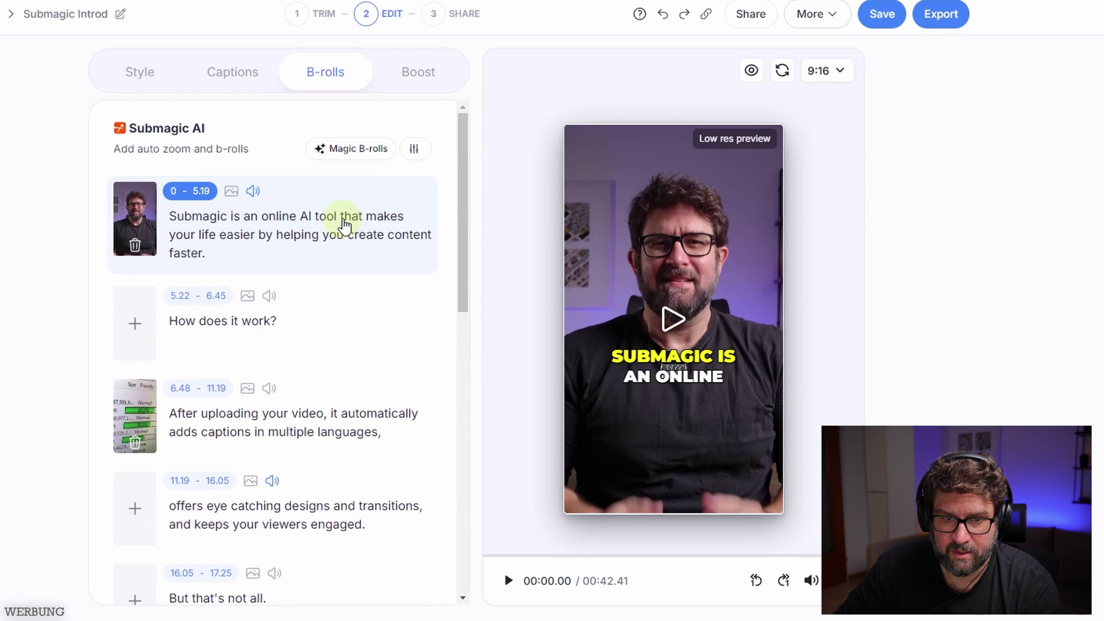
pyautogui.scroll(-10, 301, 247)
# Try Film burn, then apply Film burn 2 to the 'Check the link' line and play it back.
pyautogui.click(319, 277)
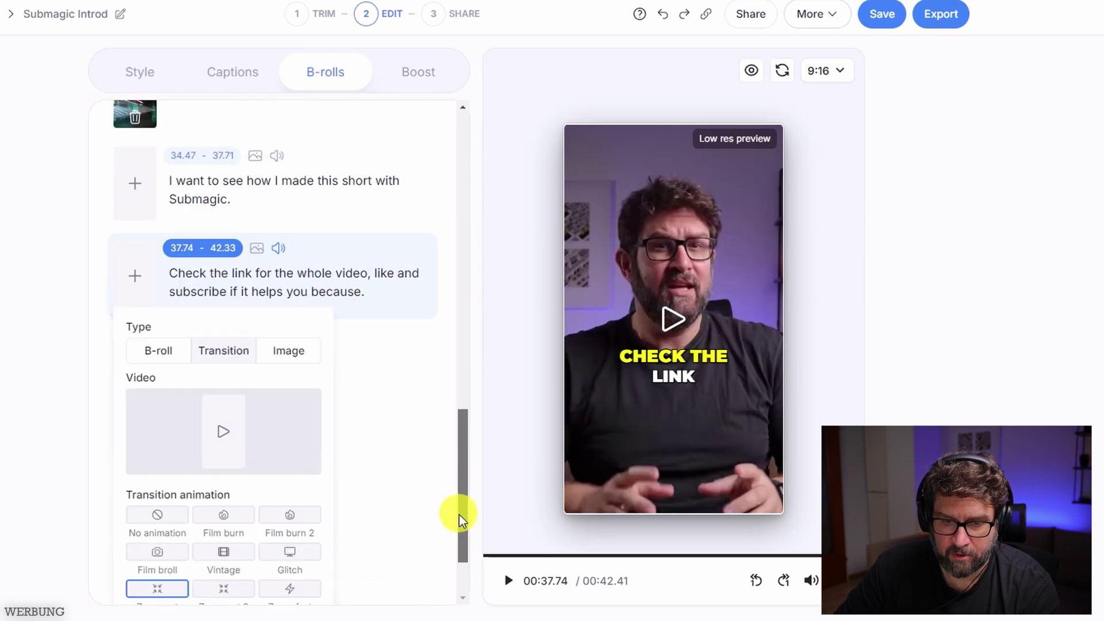
pyautogui.scroll(-2, 136, 279)
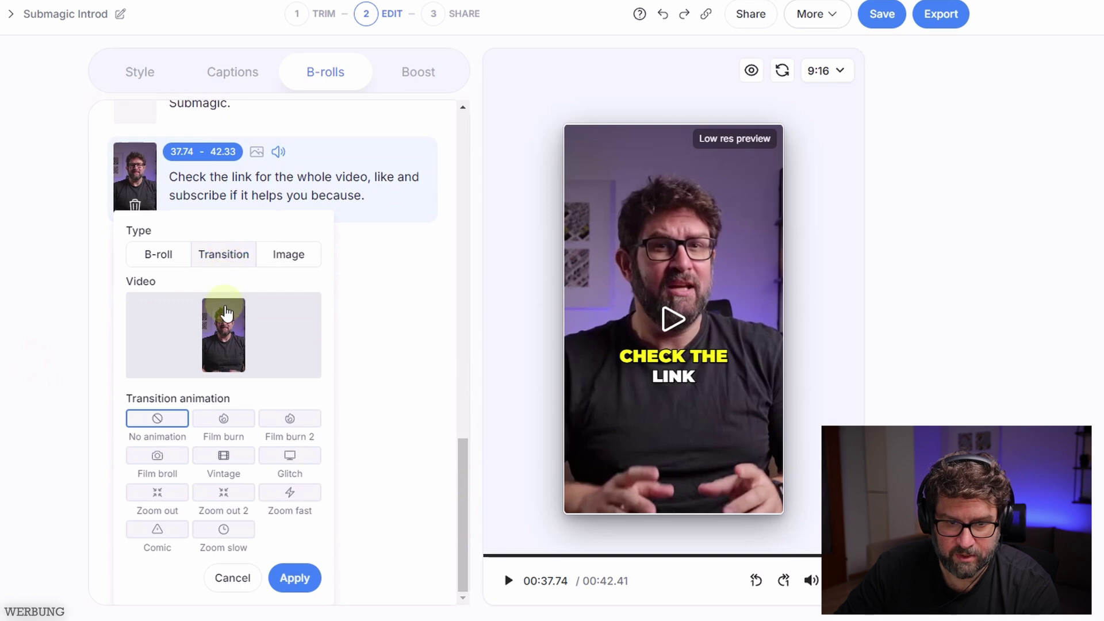
pyautogui.click(233, 429)
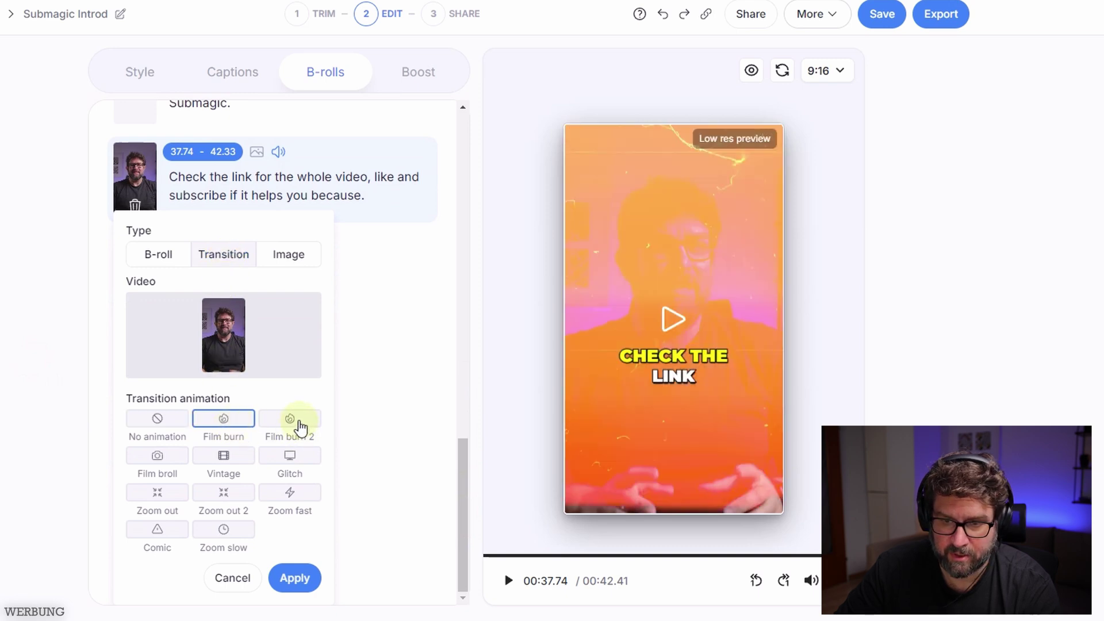
pyautogui.click(300, 427)
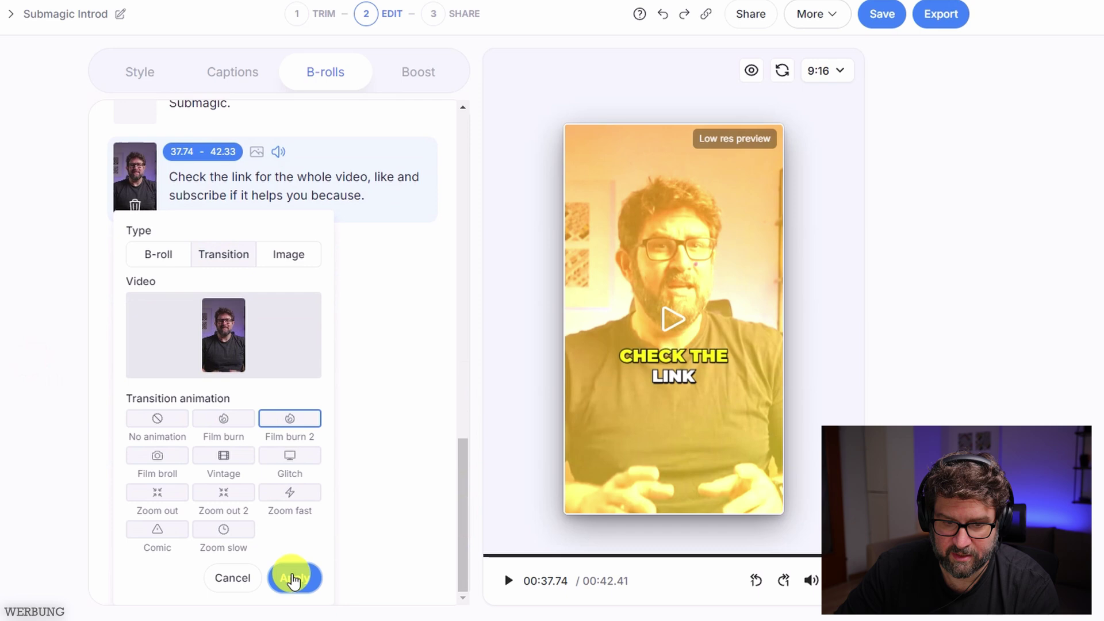
pyautogui.click(294, 577)
pyautogui.click(338, 466)
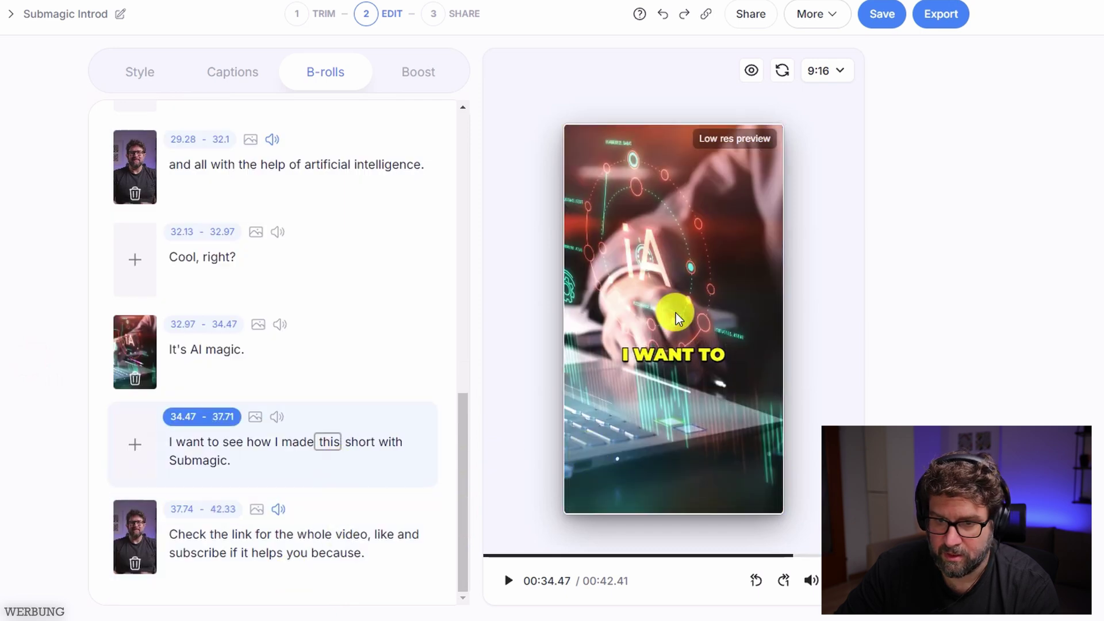
pyautogui.click(609, 319)
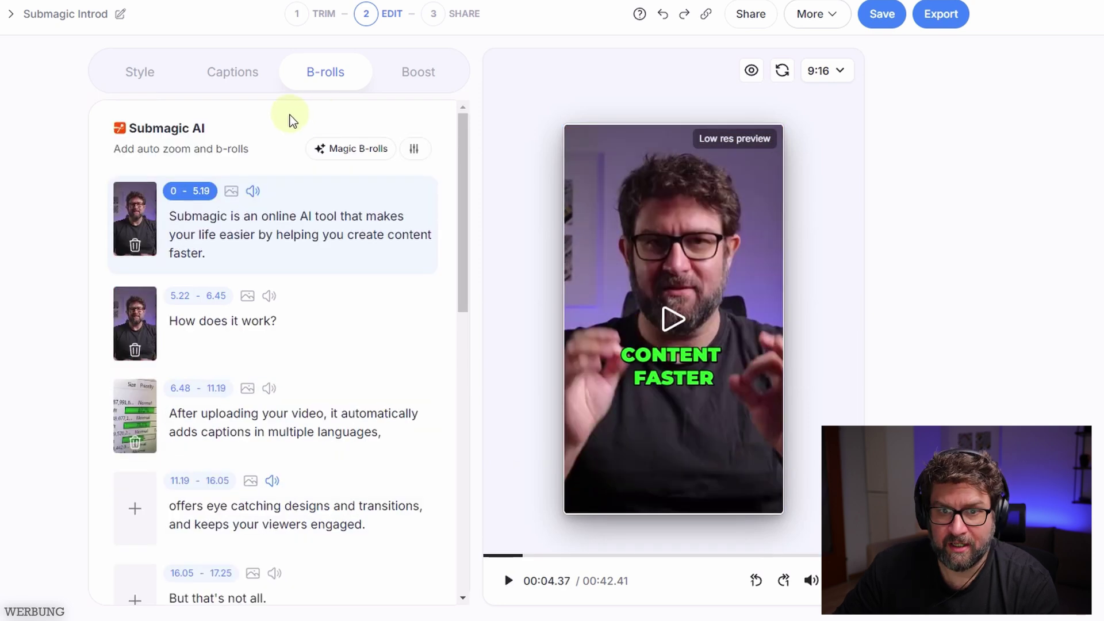
# Generate the hook title 'The AI magic that boosts your content creation', preview it, then switch it off.
pyautogui.click(420, 75)
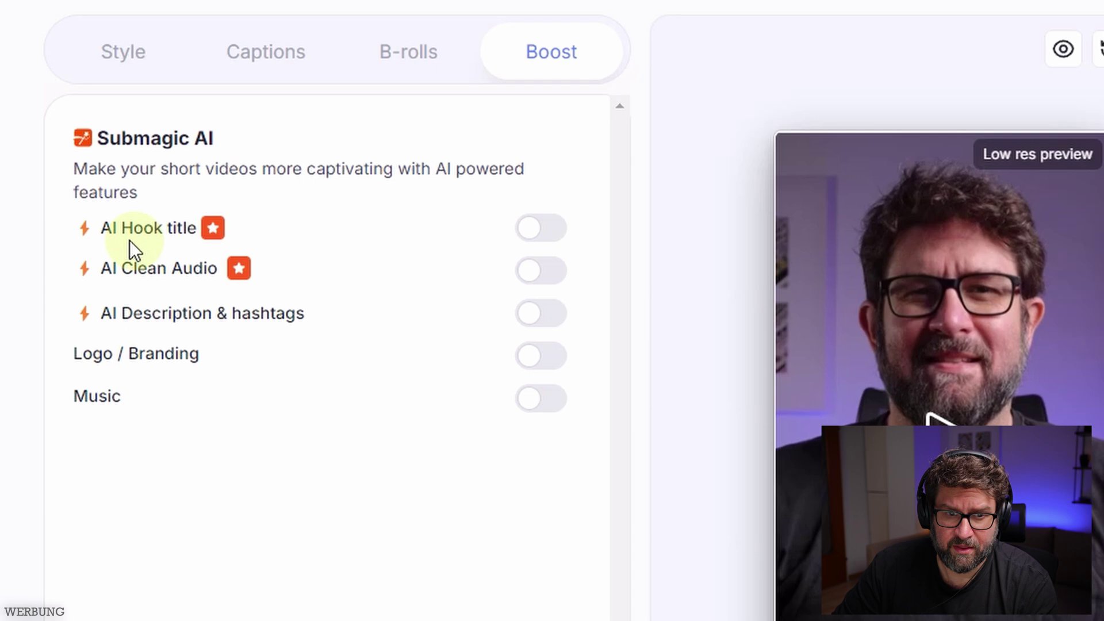
pyautogui.click(549, 235)
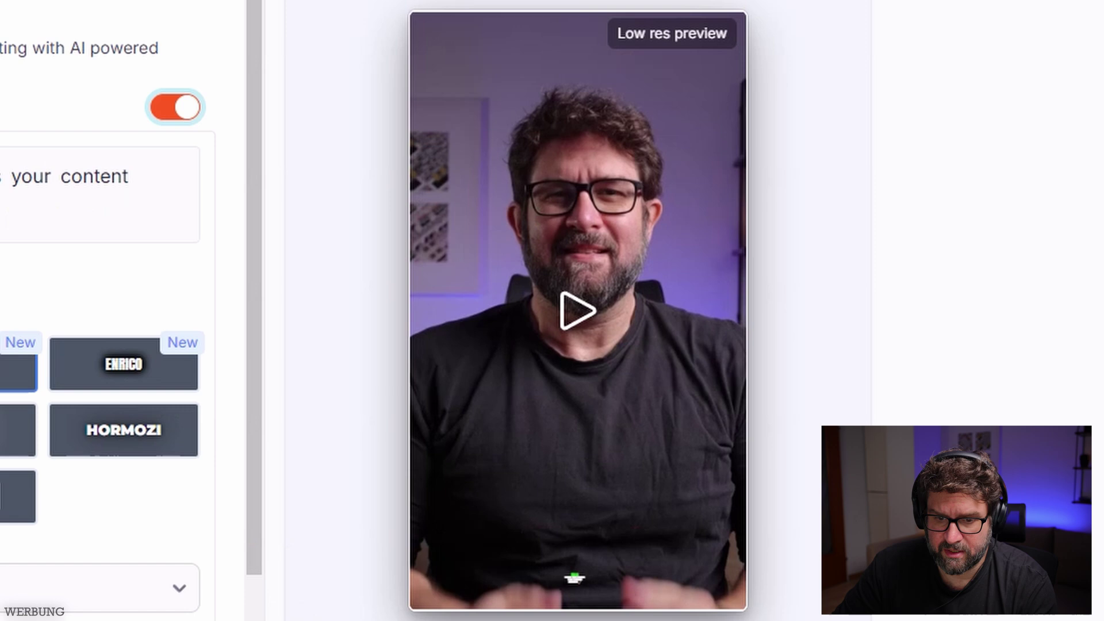
pyautogui.click(577, 311)
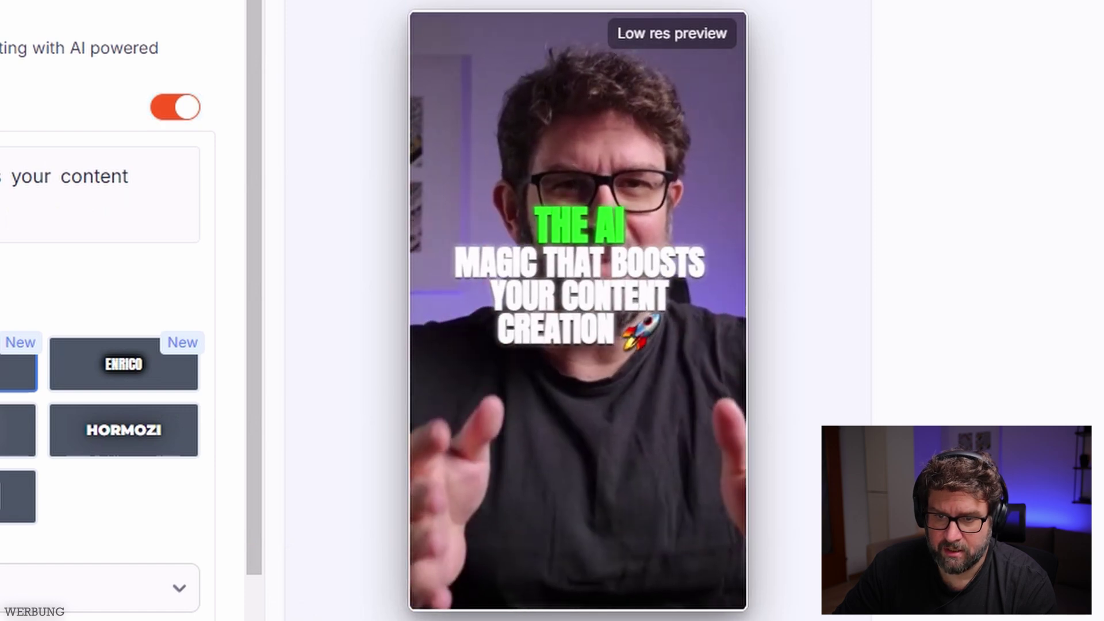
pyautogui.click(577, 310)
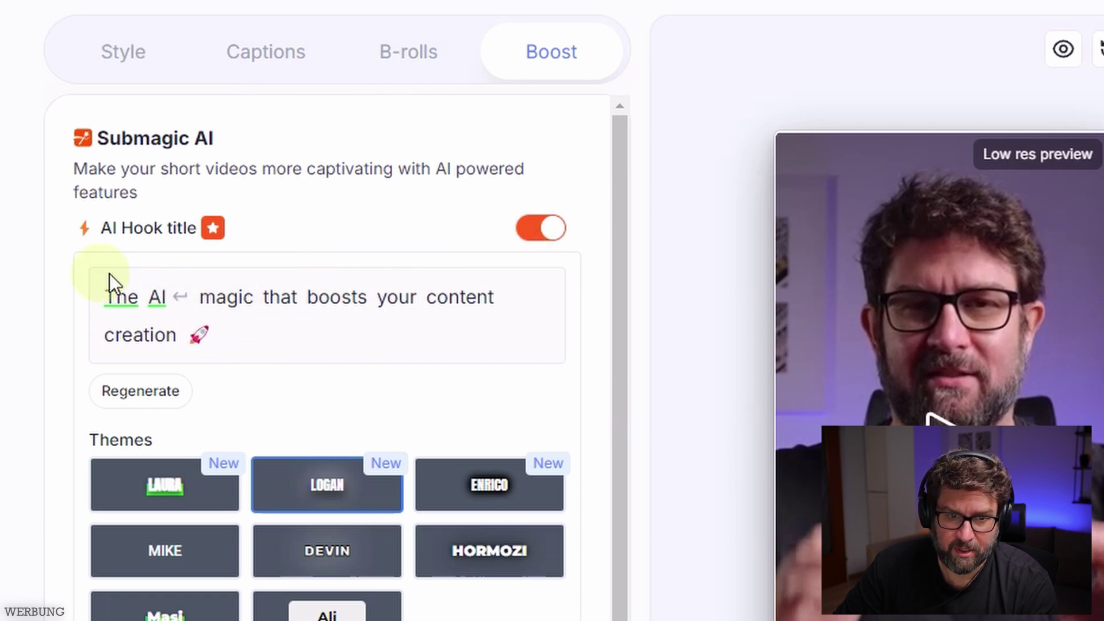
pyautogui.click(523, 233)
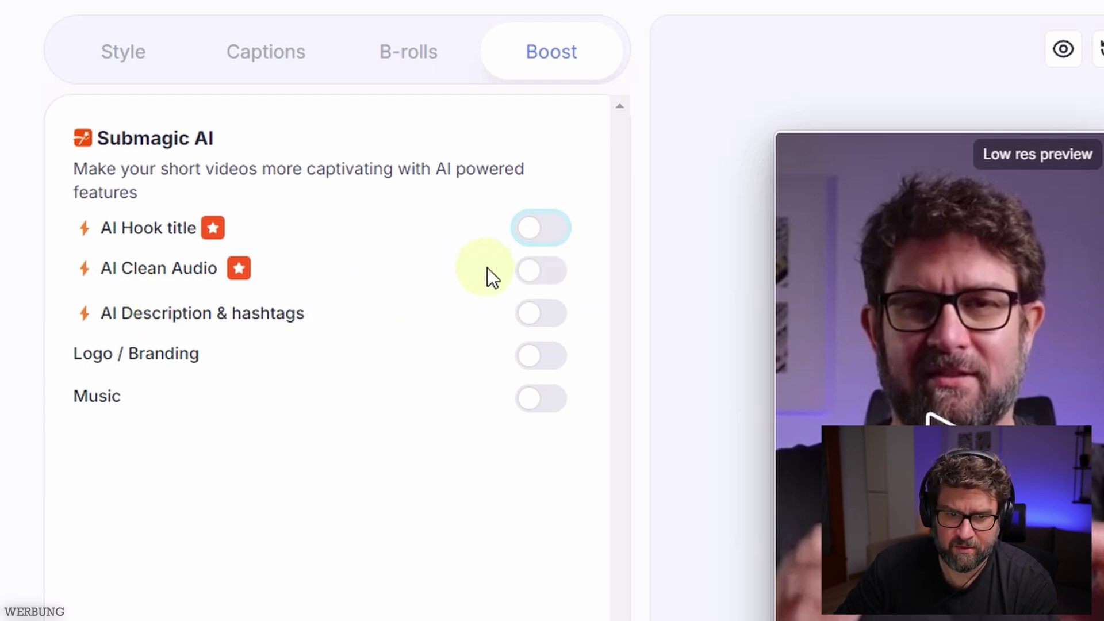
# Generate an AI description with hashtags, and try Logo/Branding before turning it back off.
pyautogui.click(545, 317)
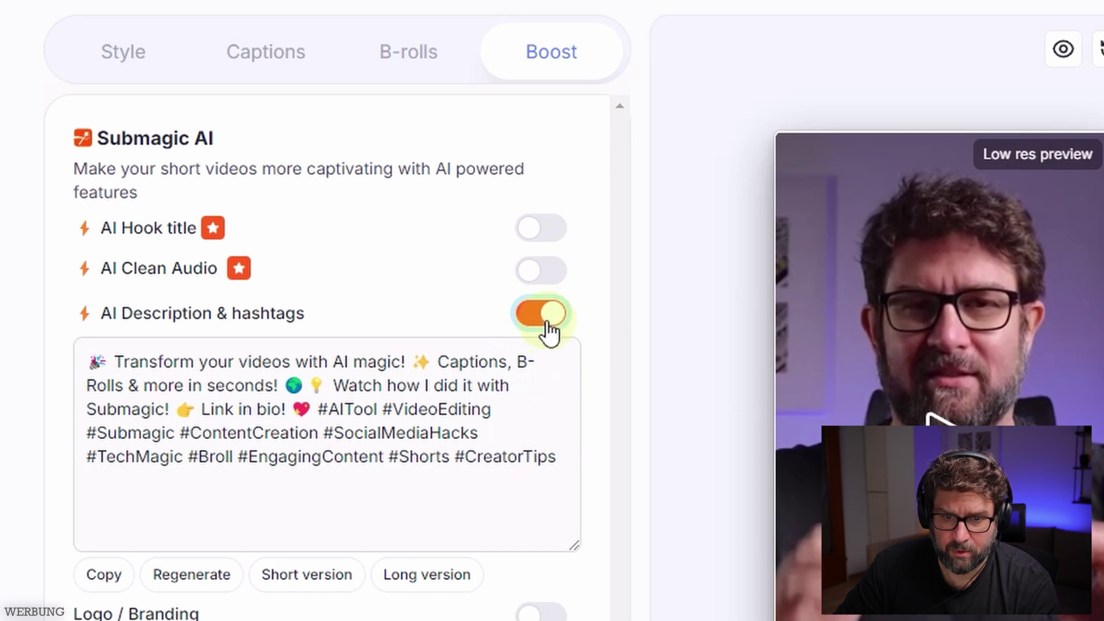
pyautogui.scroll(-3, 555, 413)
pyautogui.click(555, 413)
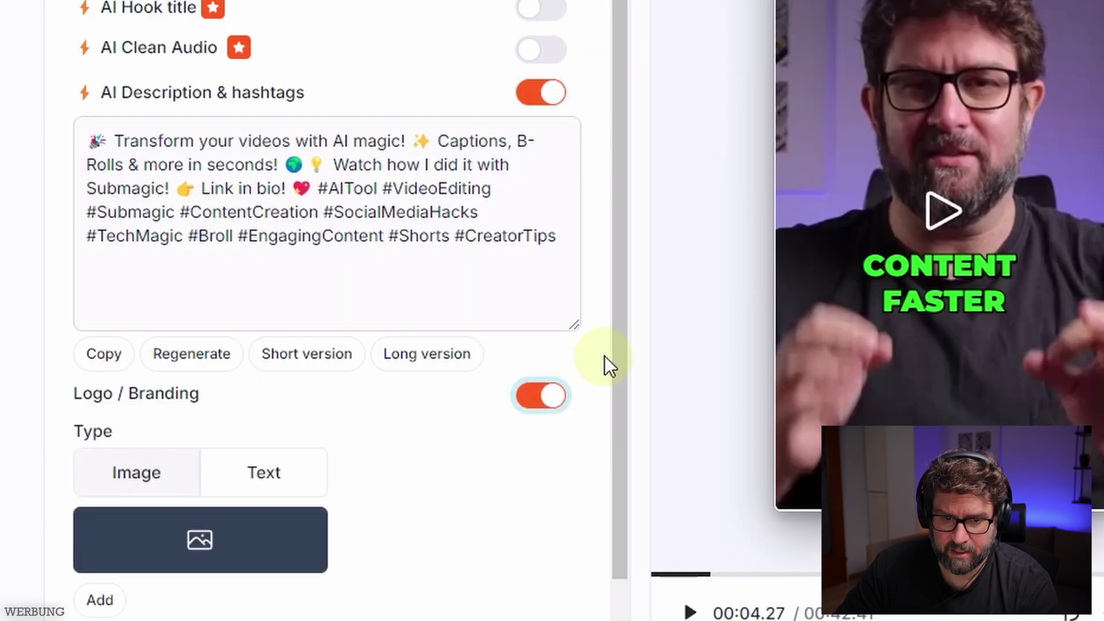
pyautogui.scroll(-1, 604, 357)
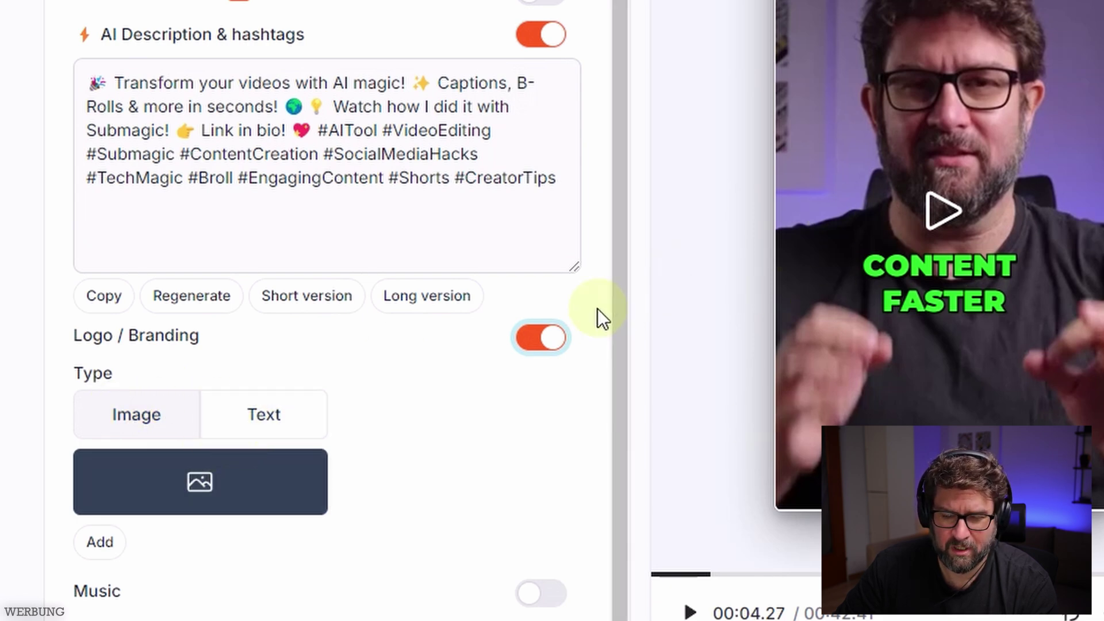
pyautogui.click(542, 339)
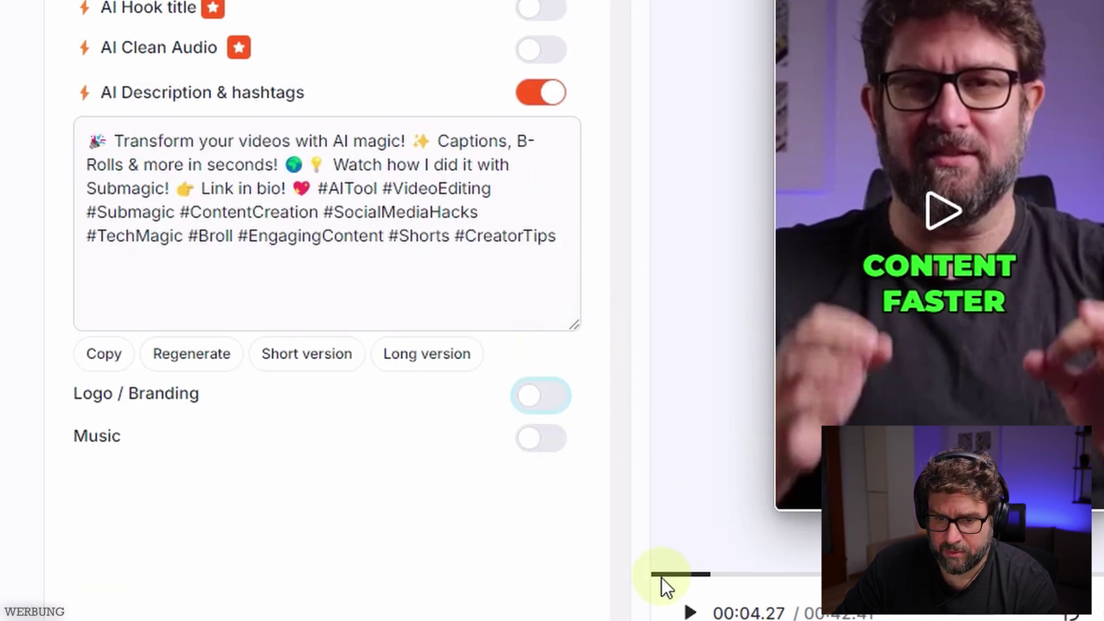
# Replay the preview from the start and switch on background music at 15% volume.
pyautogui.moveTo(662, 574); pyautogui.dragTo(636, 574)
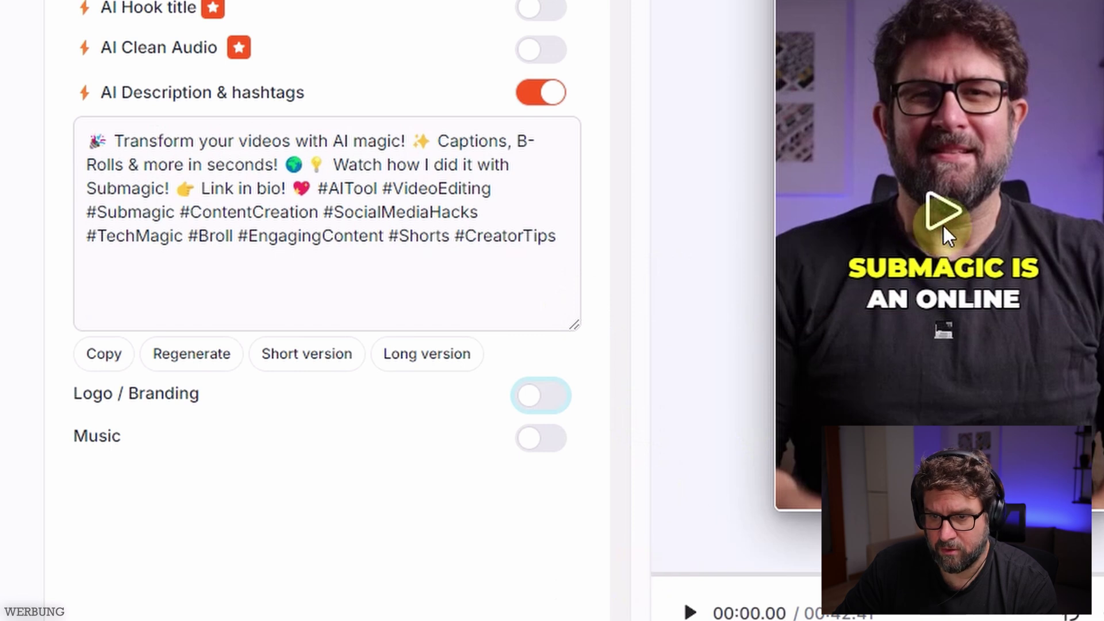
pyautogui.click(943, 225)
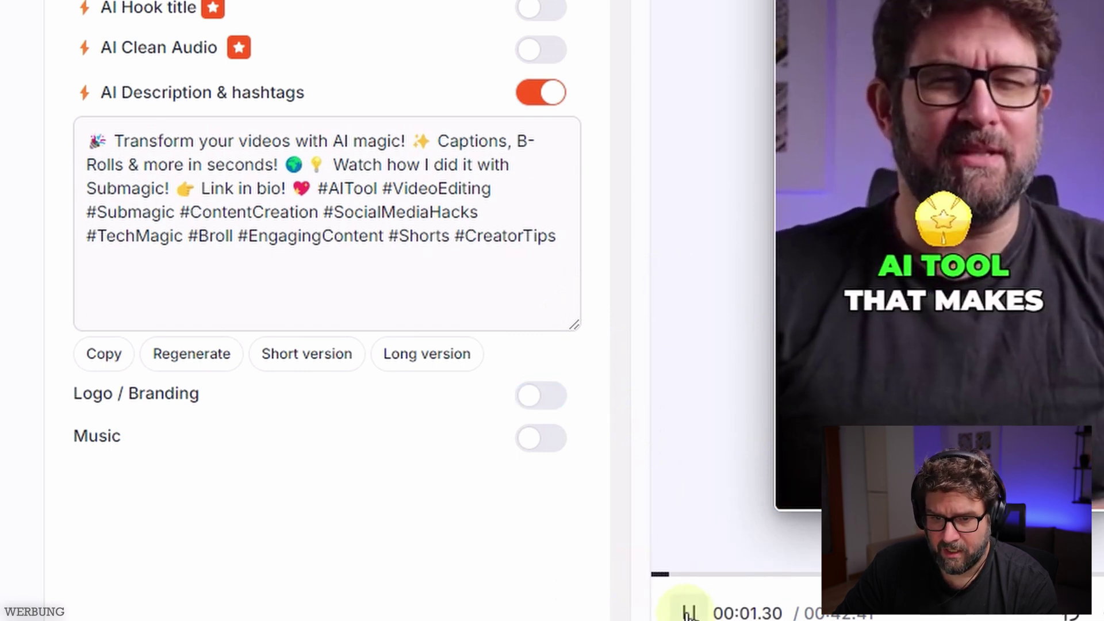
pyautogui.click(689, 612)
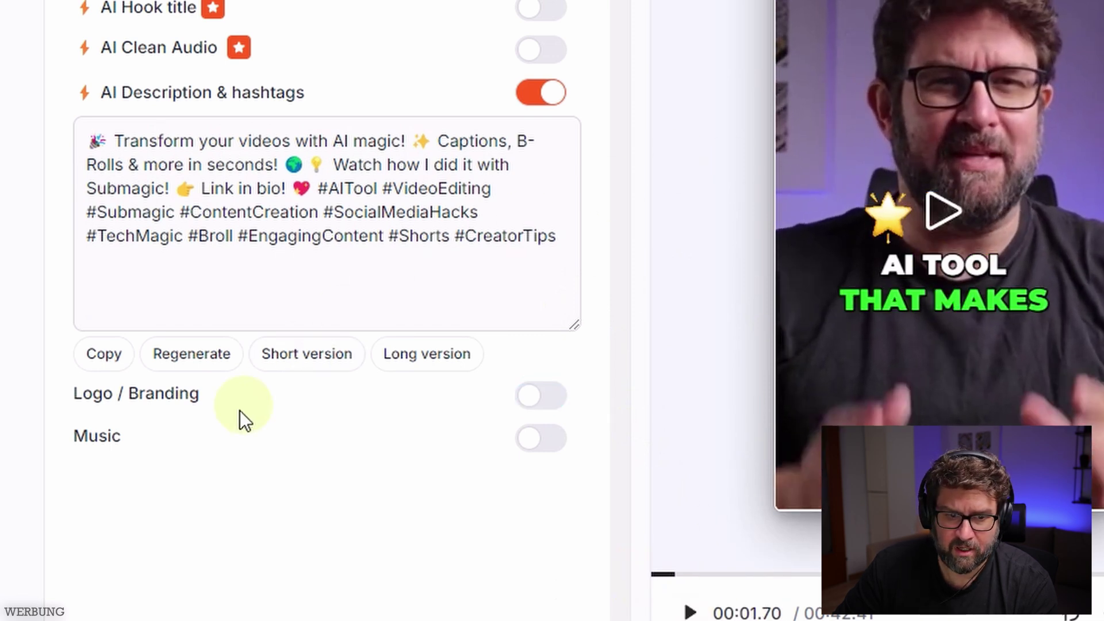
pyautogui.click(539, 440)
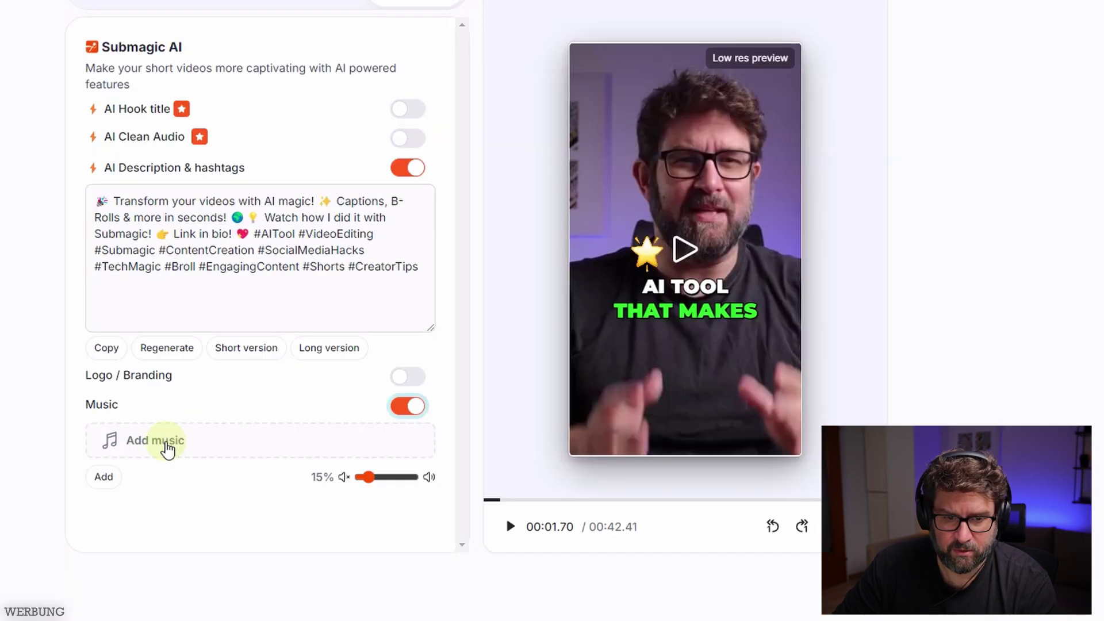
# Audition premium Hype tracks and apply Upbeat Indie Instrumental (1:28) as the background music.
pyautogui.click(166, 447)
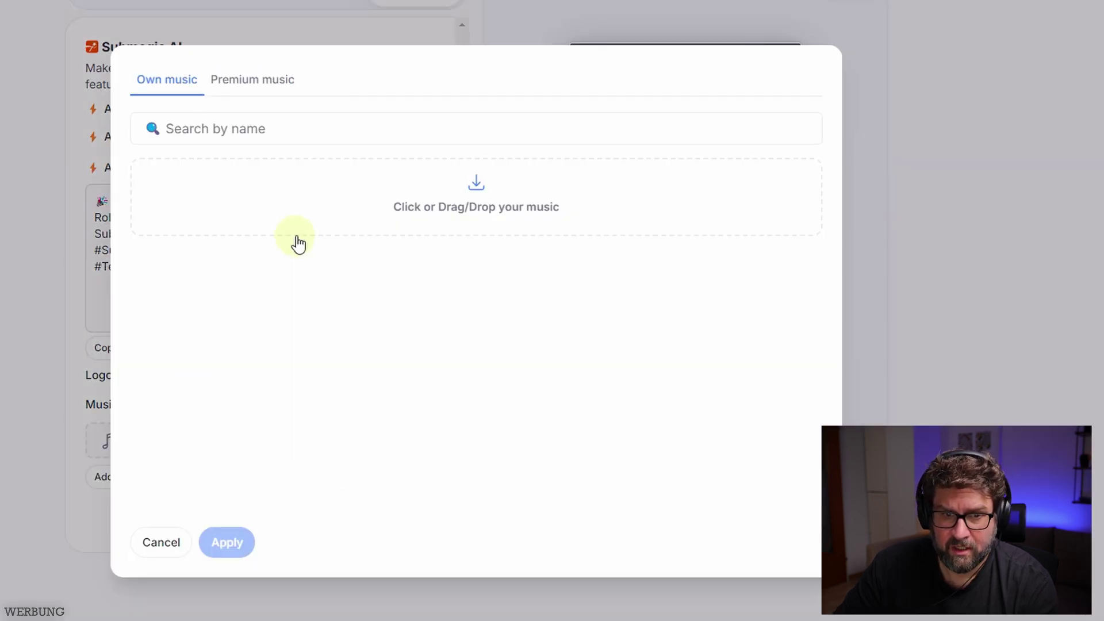
pyautogui.click(240, 95)
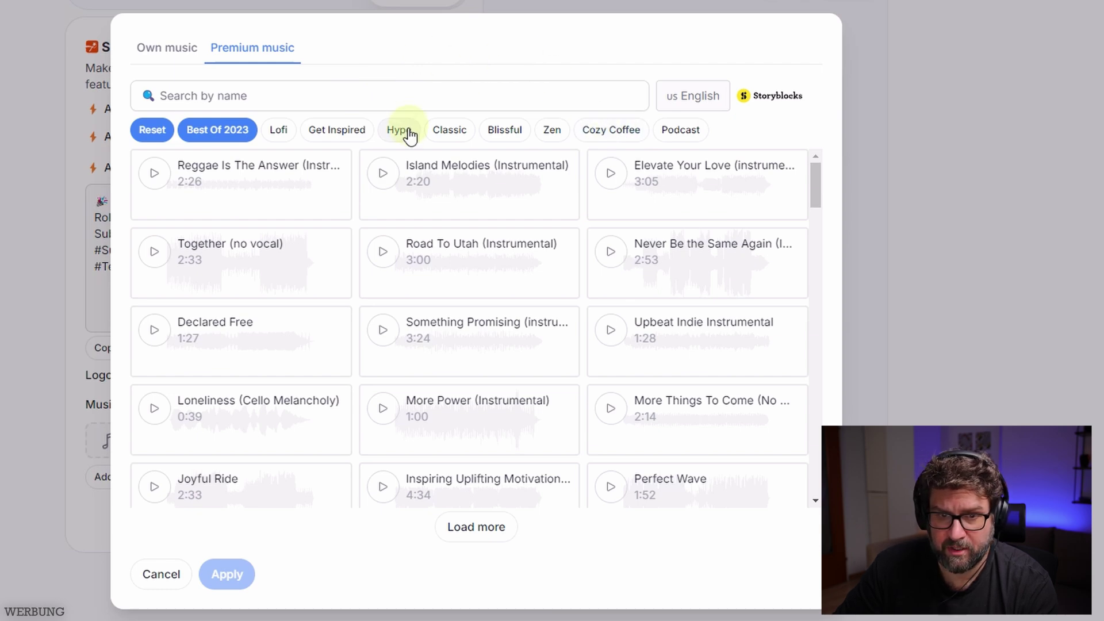
pyautogui.click(406, 130)
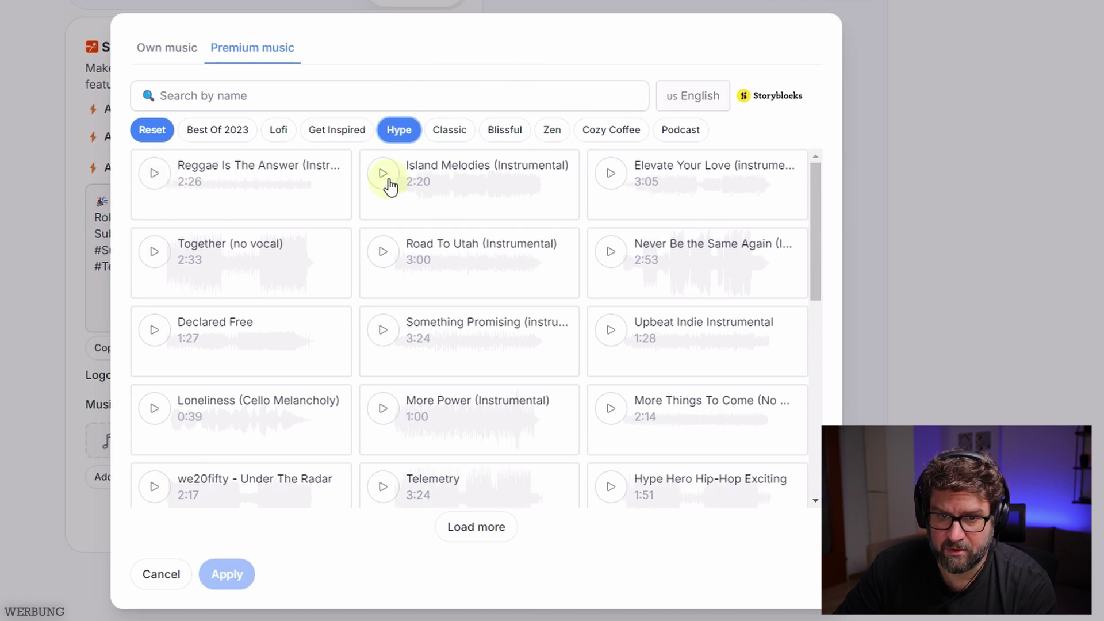
pyautogui.click(383, 176)
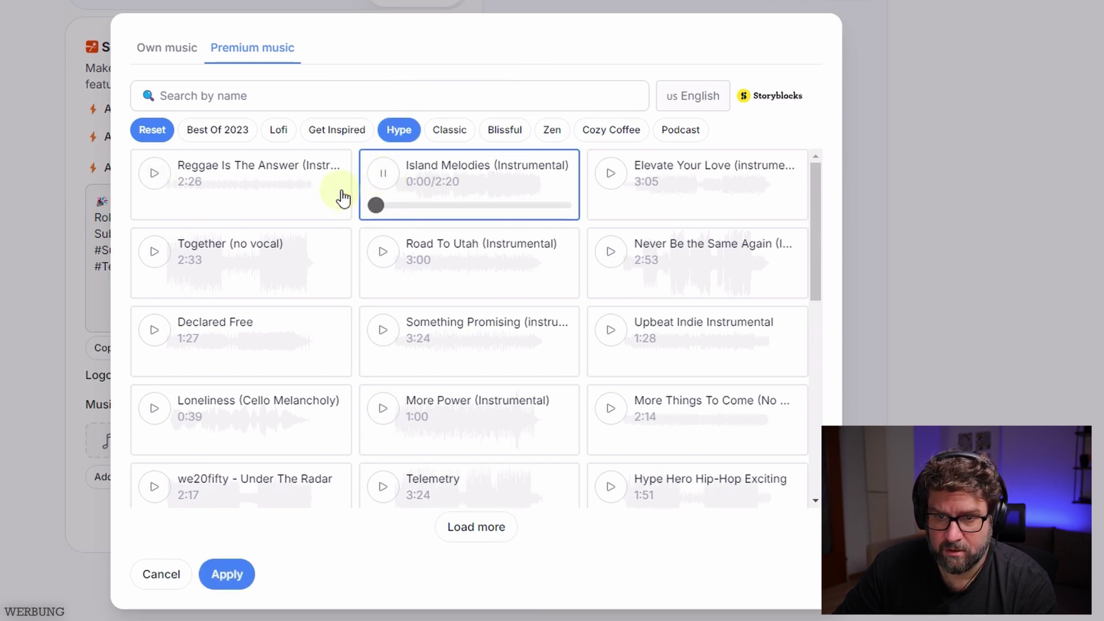
pyautogui.click(384, 179)
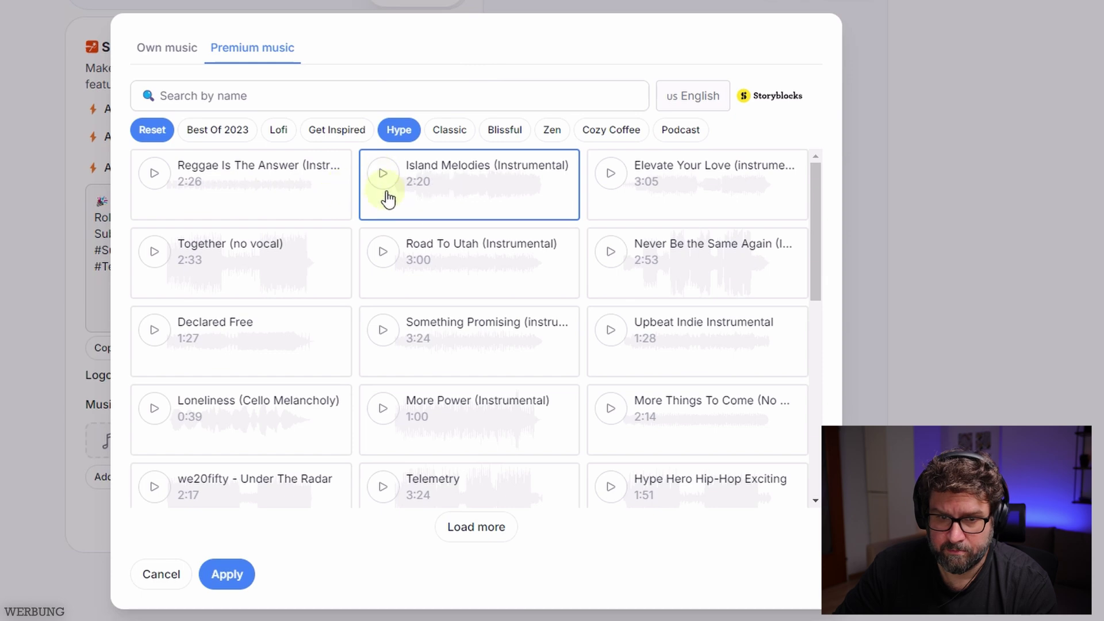
pyautogui.click(612, 182)
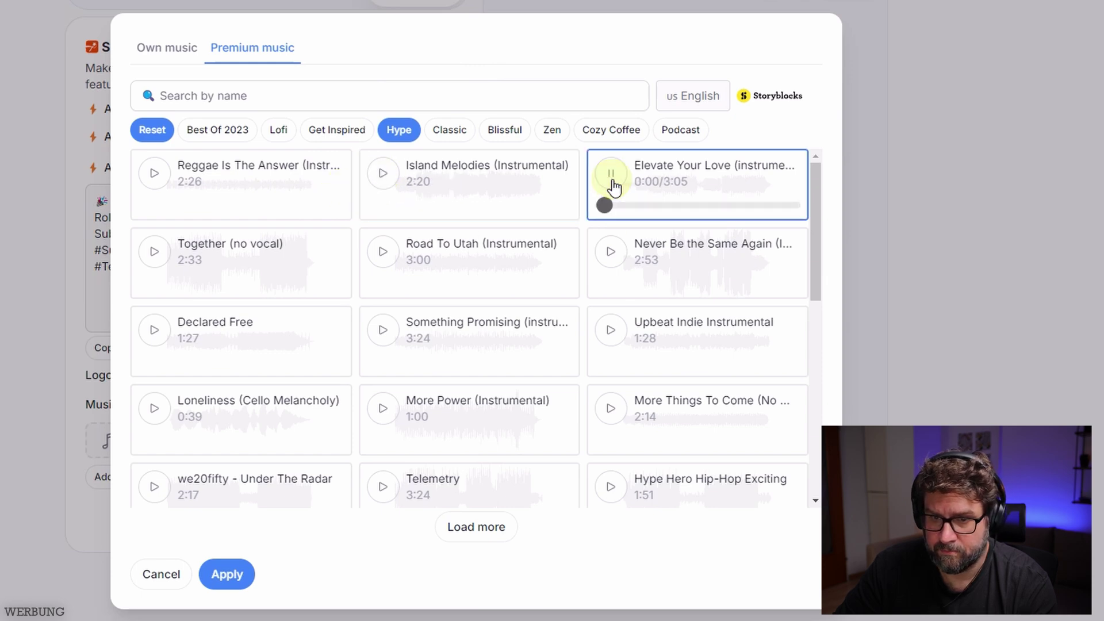
pyautogui.click(612, 175)
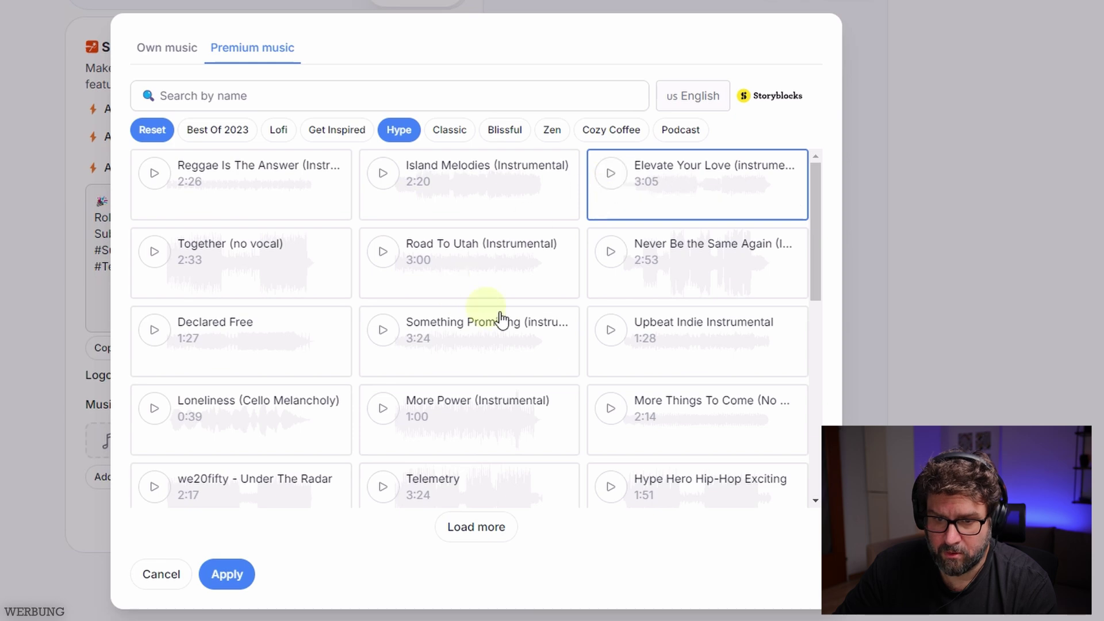
pyautogui.click(611, 335)
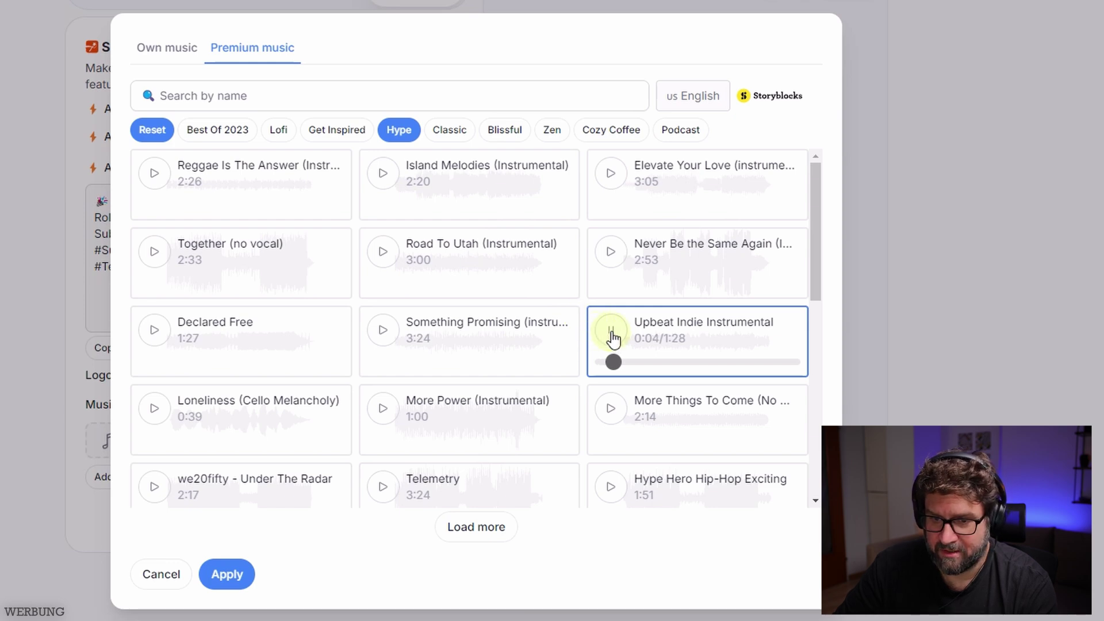
pyautogui.click(611, 336)
pyautogui.click(229, 589)
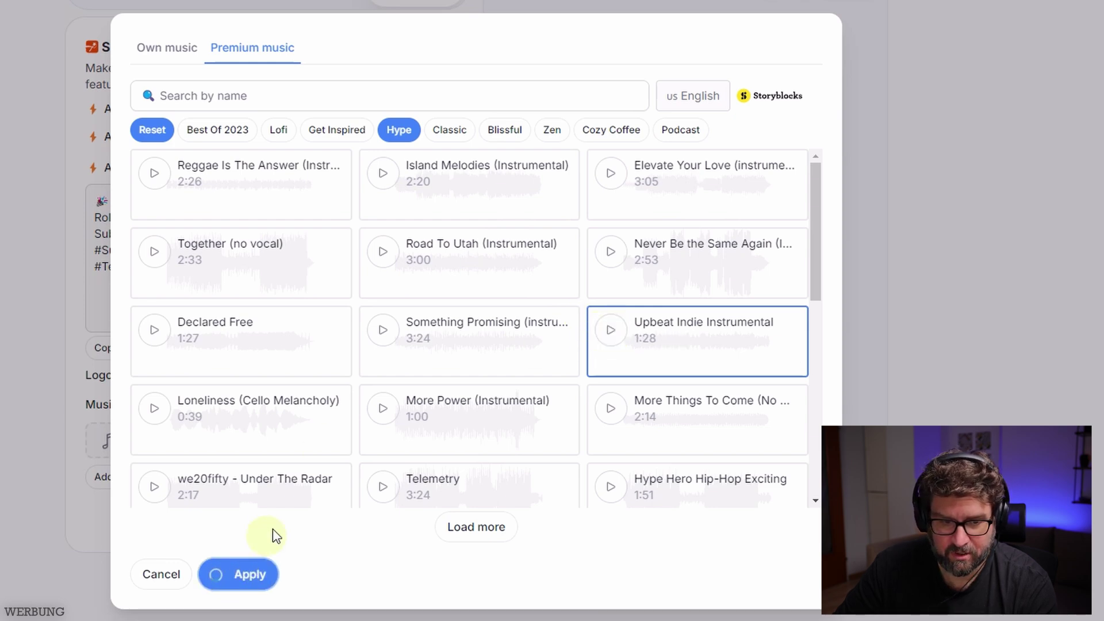
pyautogui.scroll(1, 143, 454)
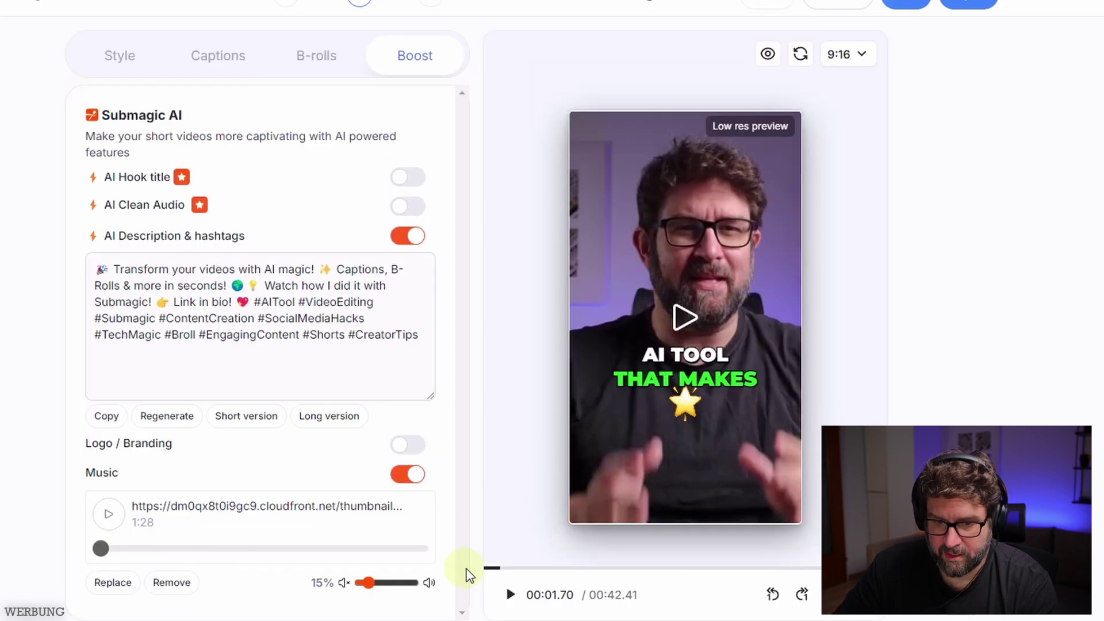
# Play back the short from the start to check the 5% music and cleaned voice before exporting.
pyautogui.click(493, 568)
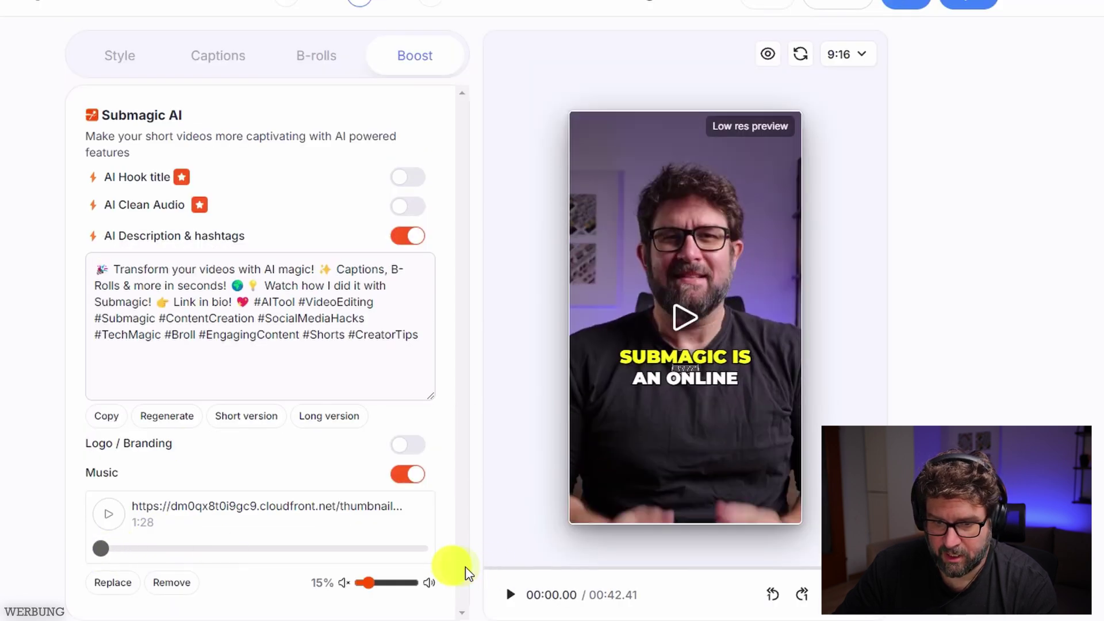
pyautogui.click(687, 320)
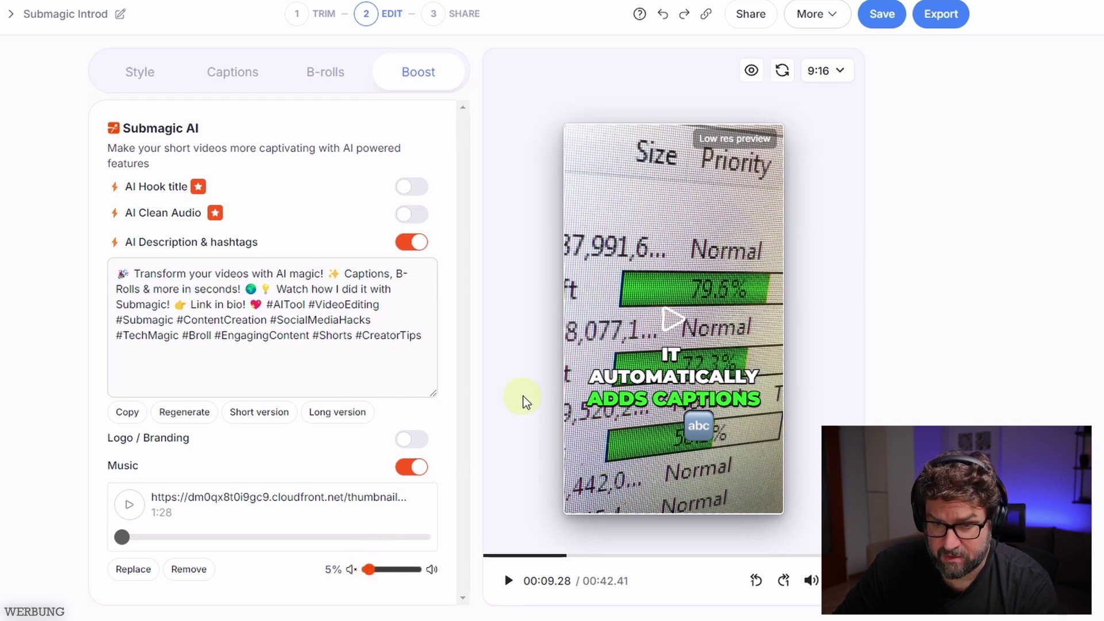
pyautogui.click(673, 325)
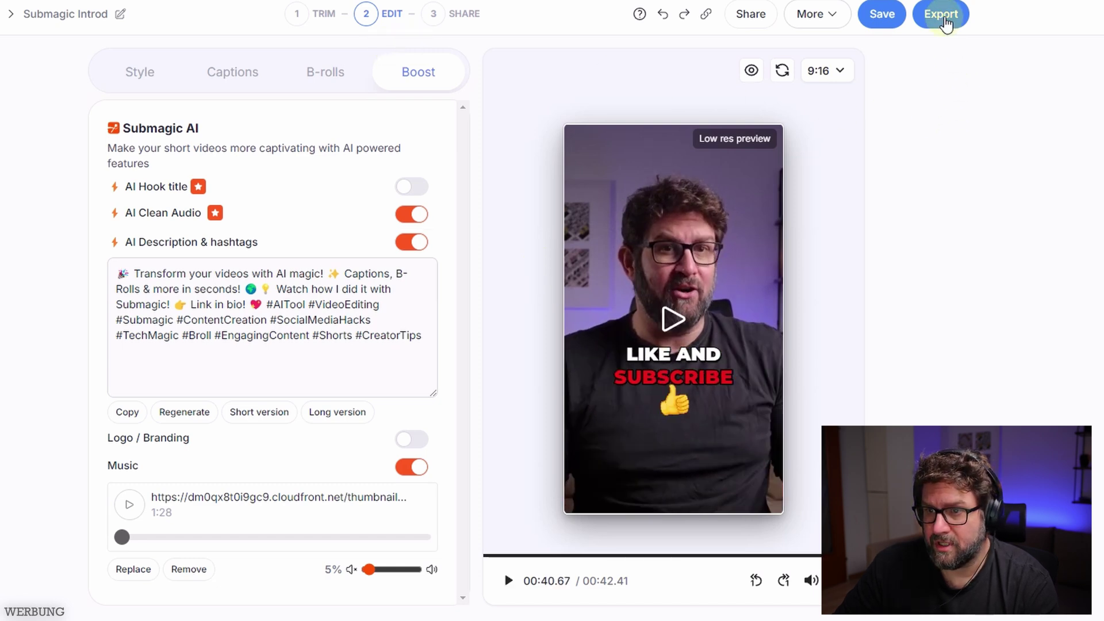
pyautogui.click(944, 17)
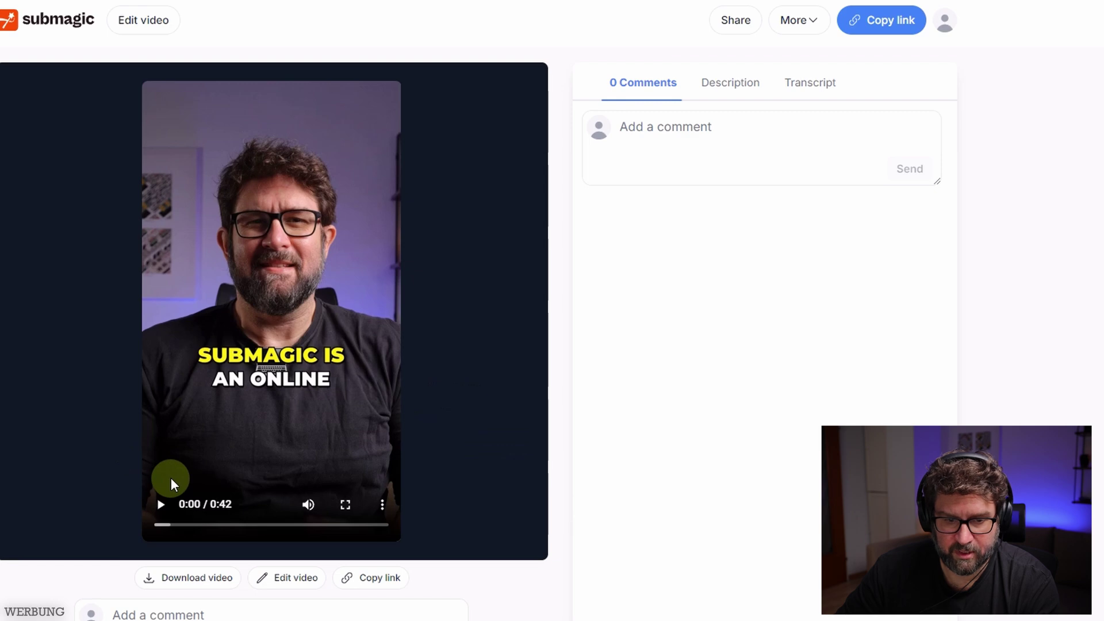
pyautogui.click(162, 505)
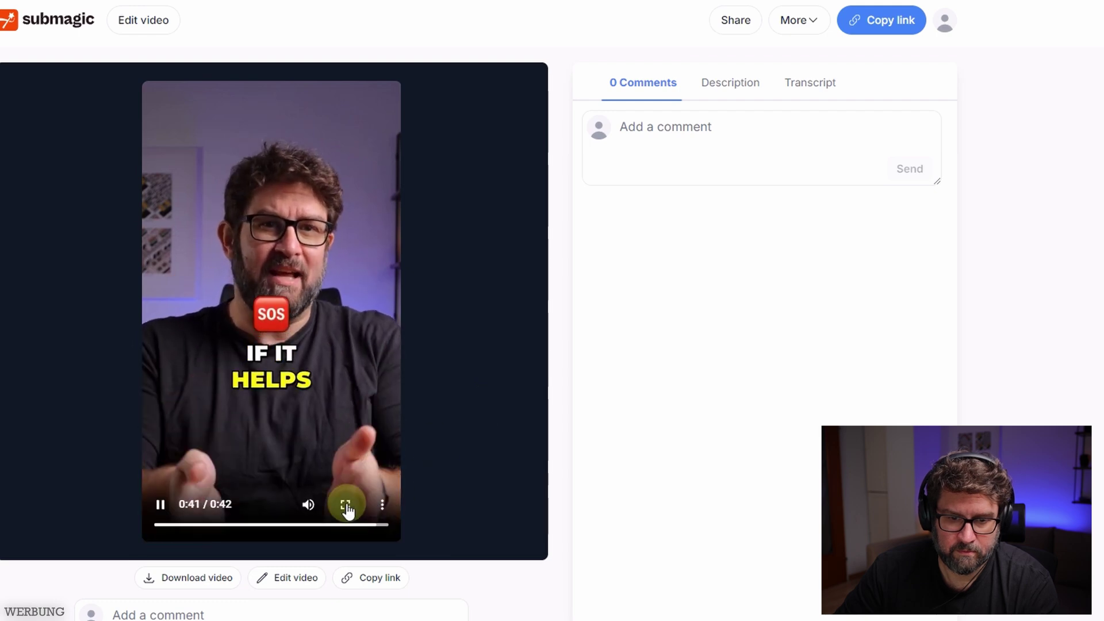
pyautogui.click(155, 507)
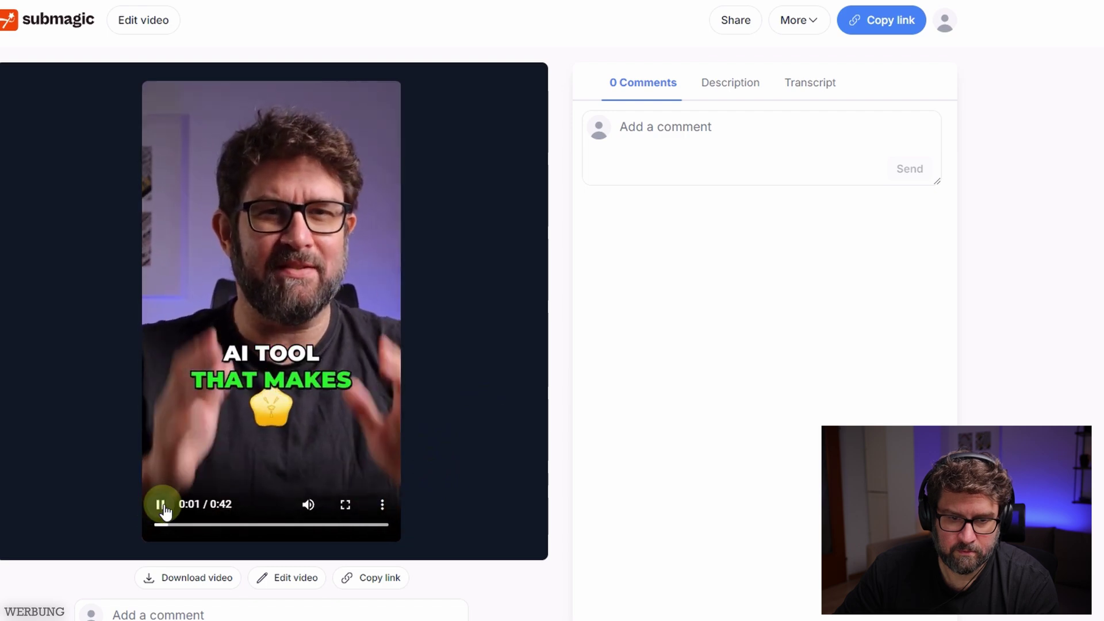
pyautogui.click(162, 507)
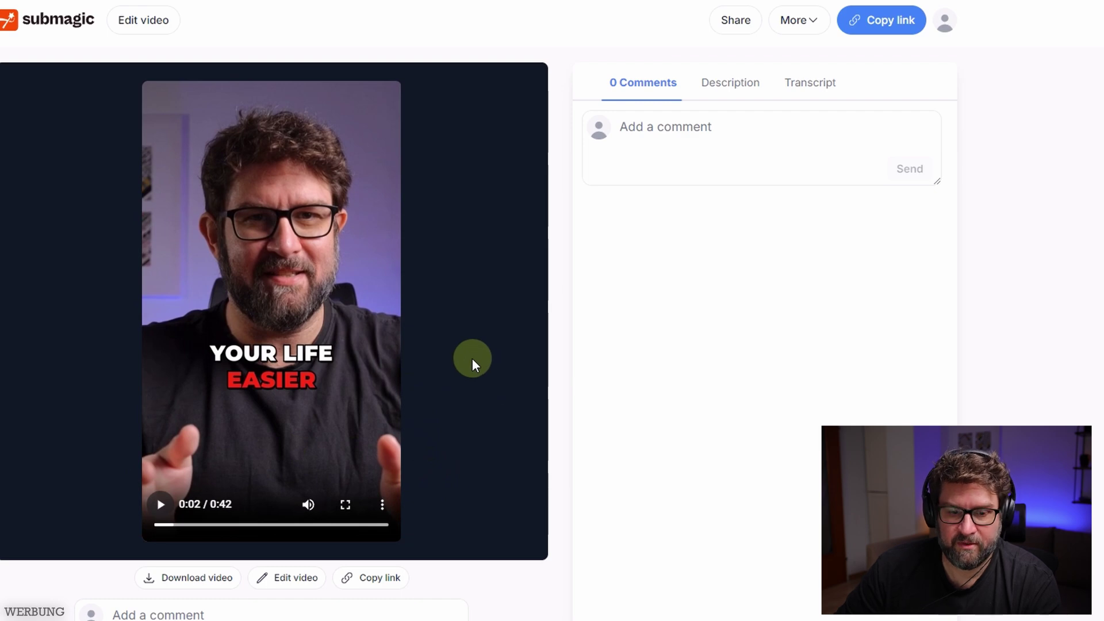
pyautogui.click(184, 576)
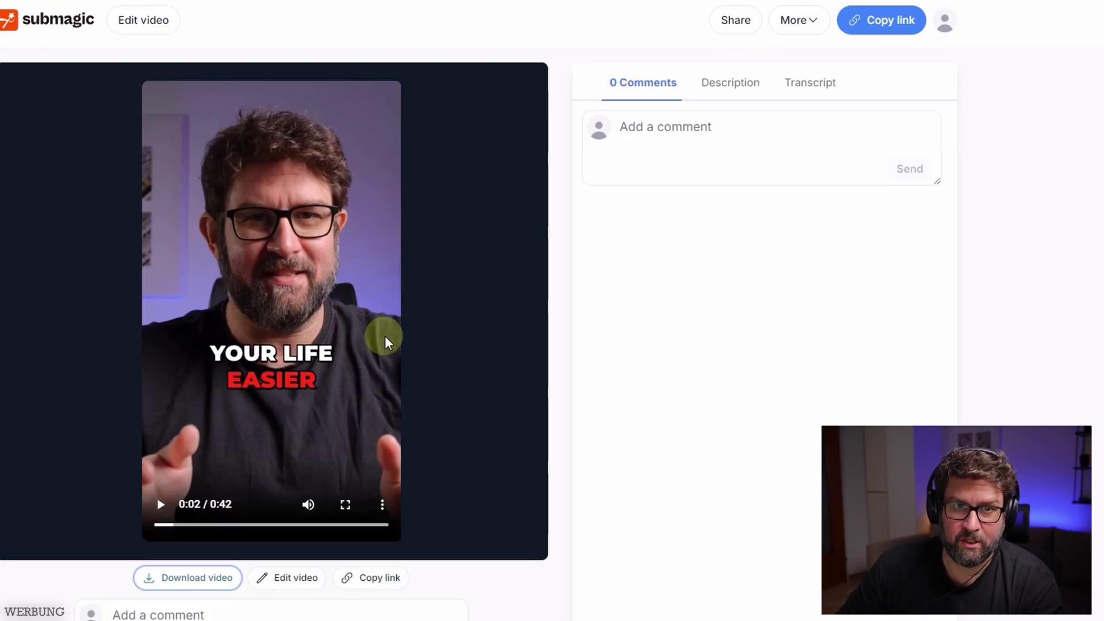
pyautogui.click(1048, 177)
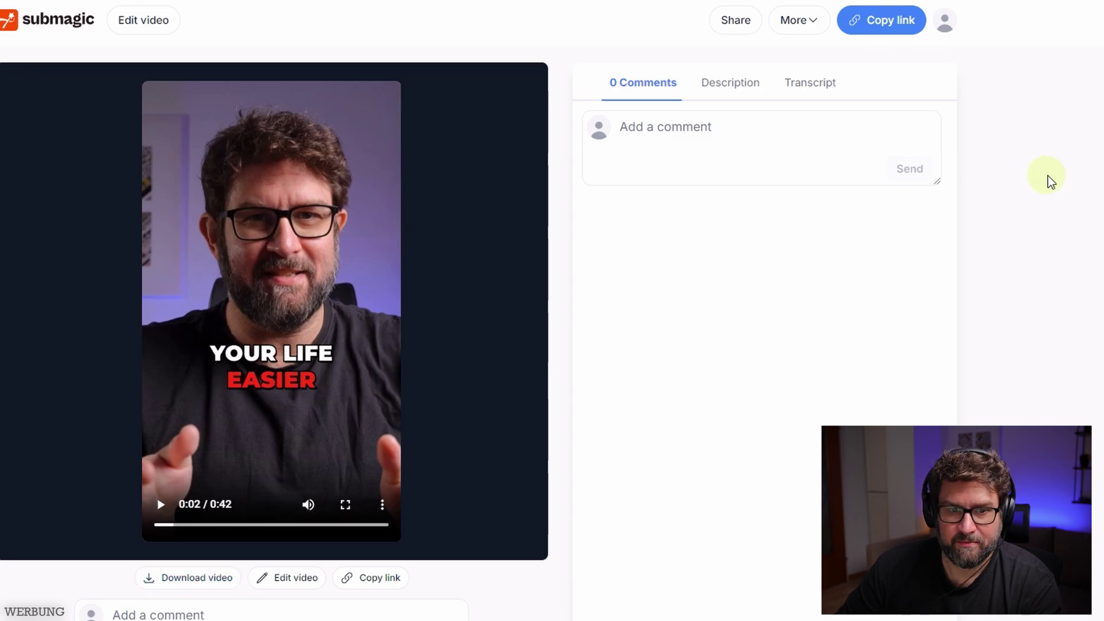